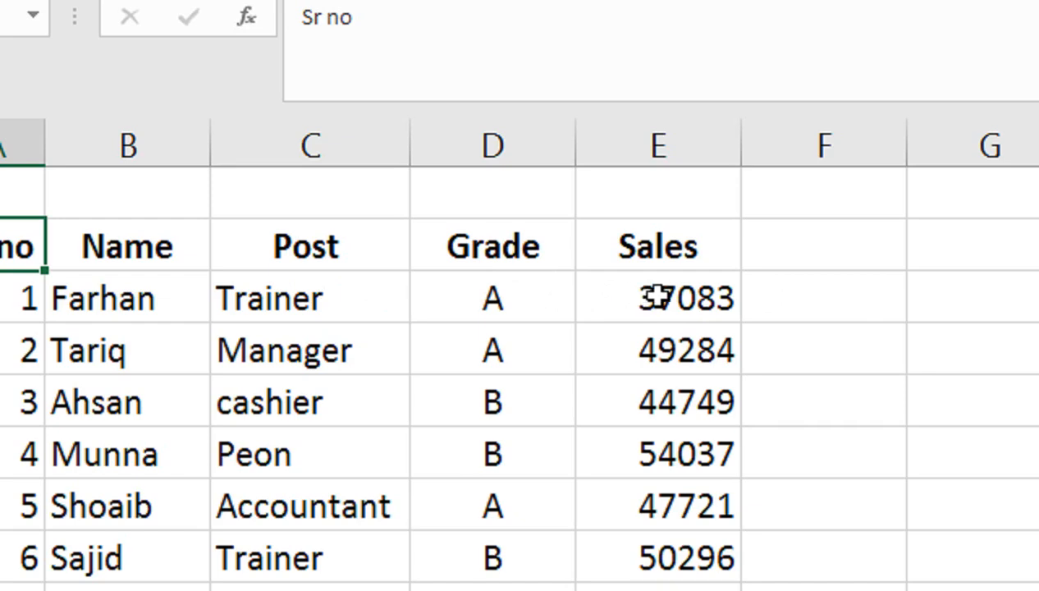
Step: Start an OR formula in F3 with the first condition C3="Manager"
click(735, 298)
click(793, 297)
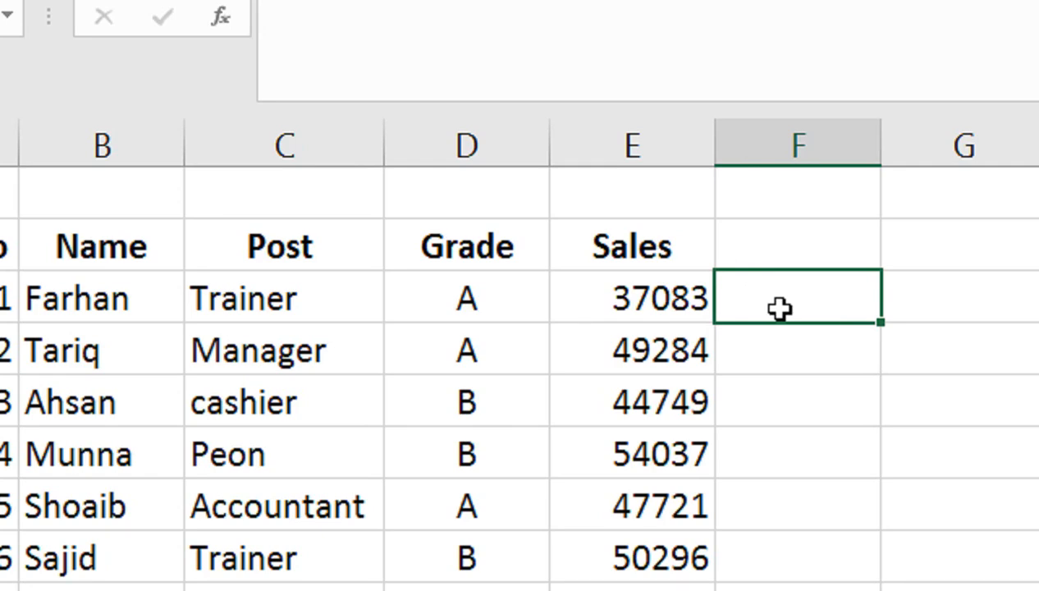
text(=or)
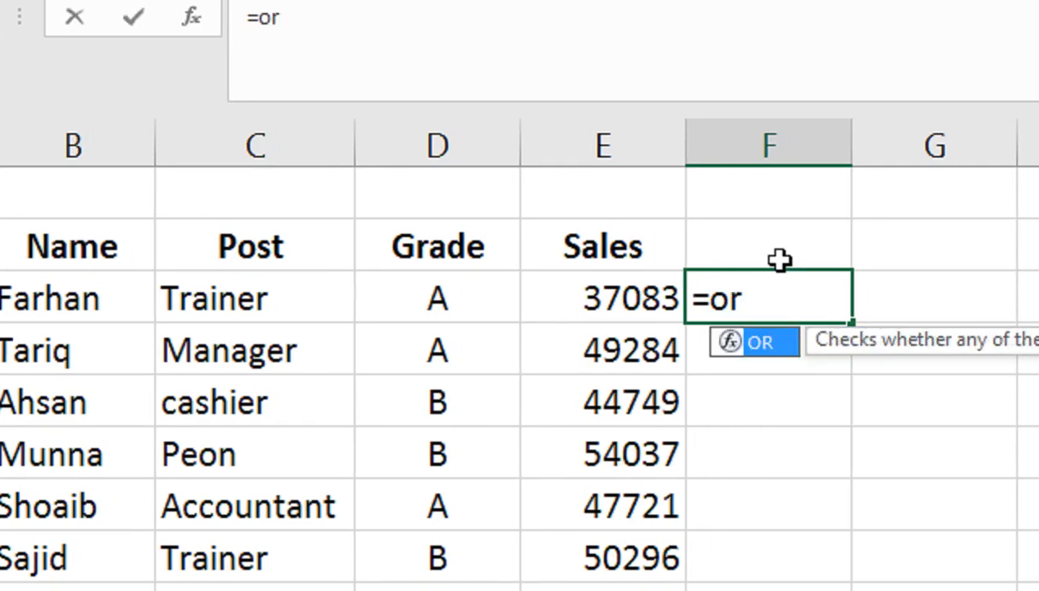
key(Tab)
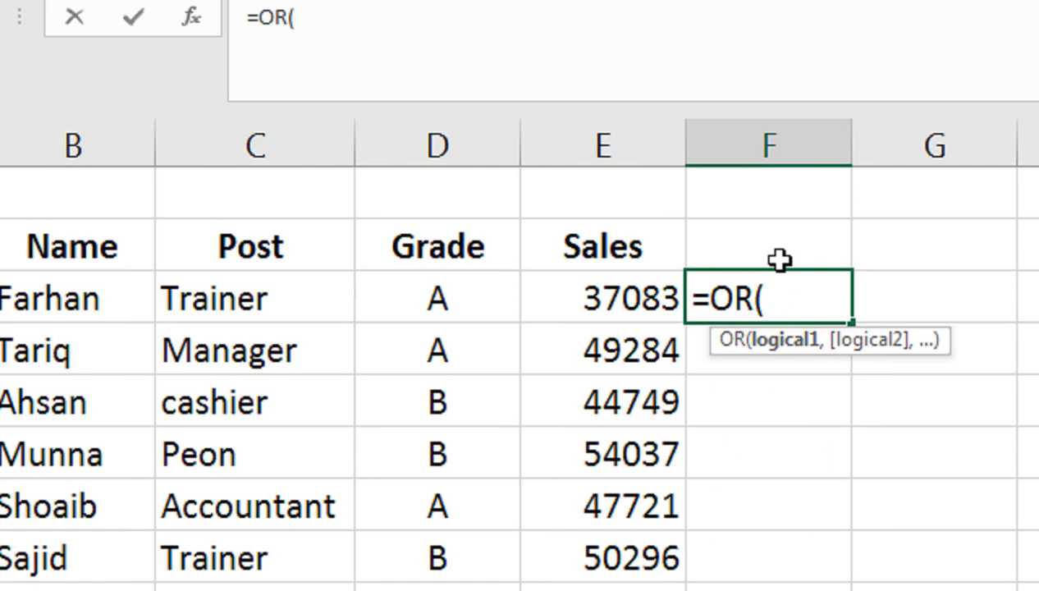
key(Left)
key(Left)
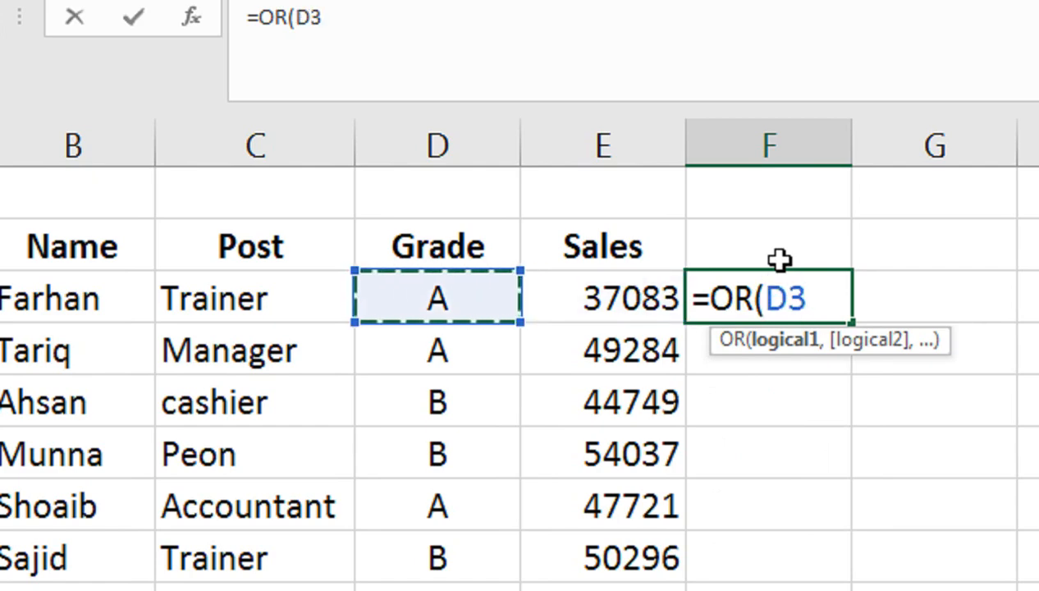
key(Left)
text(=)
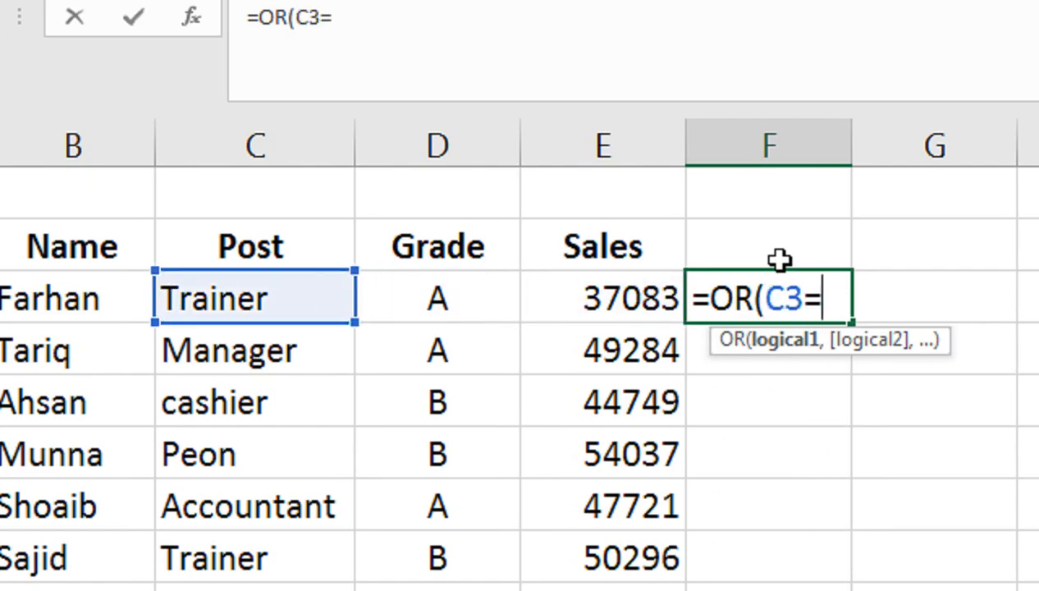
text(")
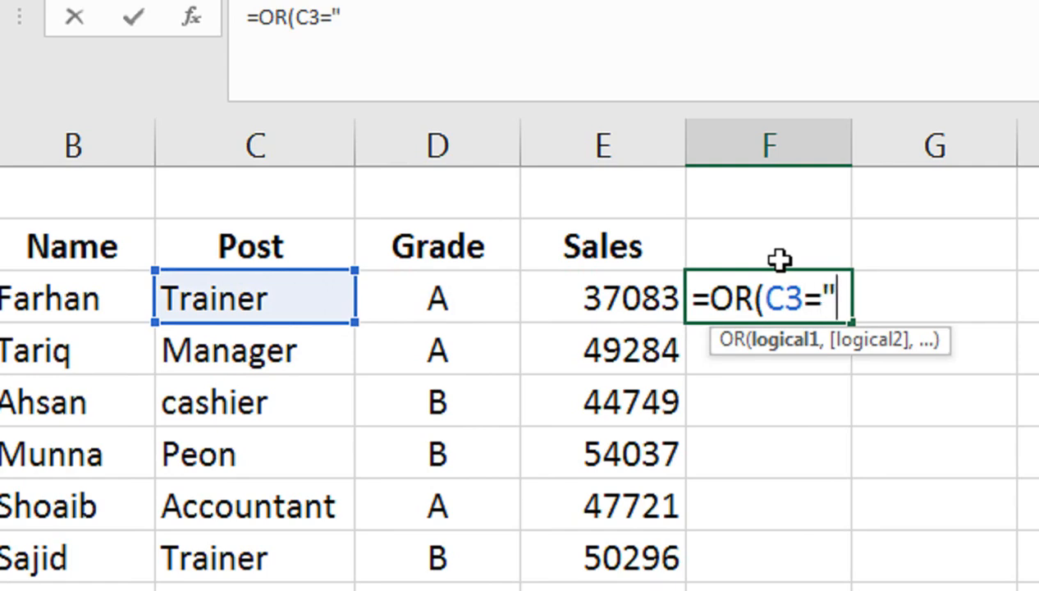
text(Managr)
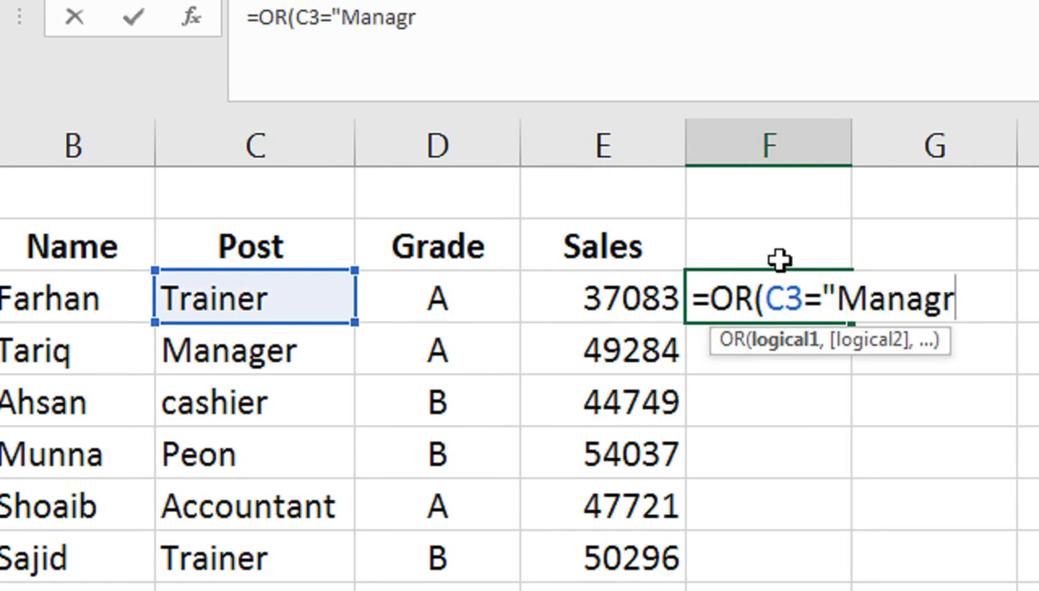
key(BackSpace)
text(er")
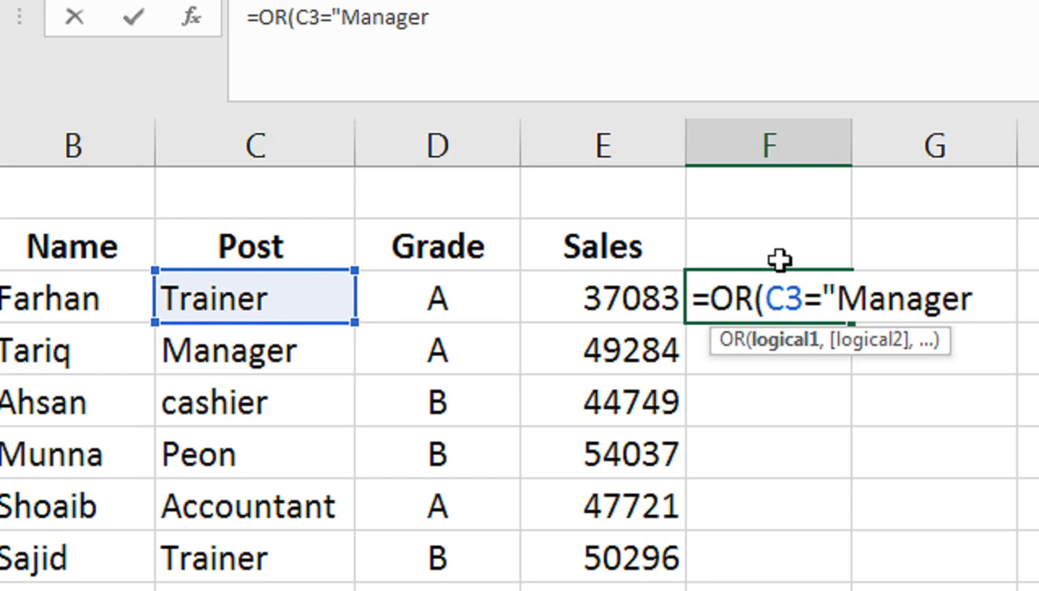
text(,)
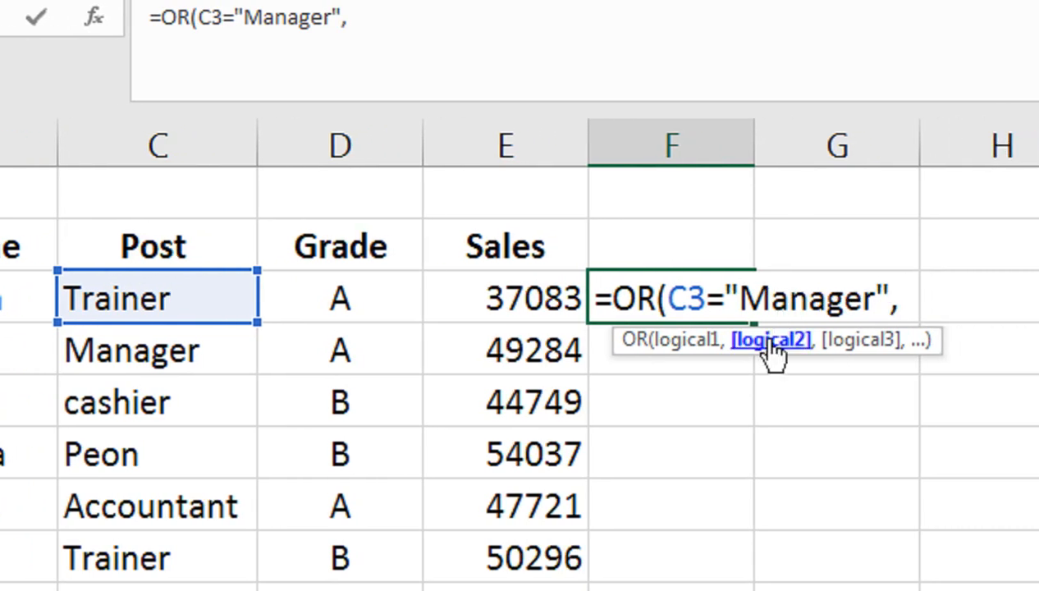
Step: Add C3="Accountant" as the second condition of the OR formula
click(239, 286)
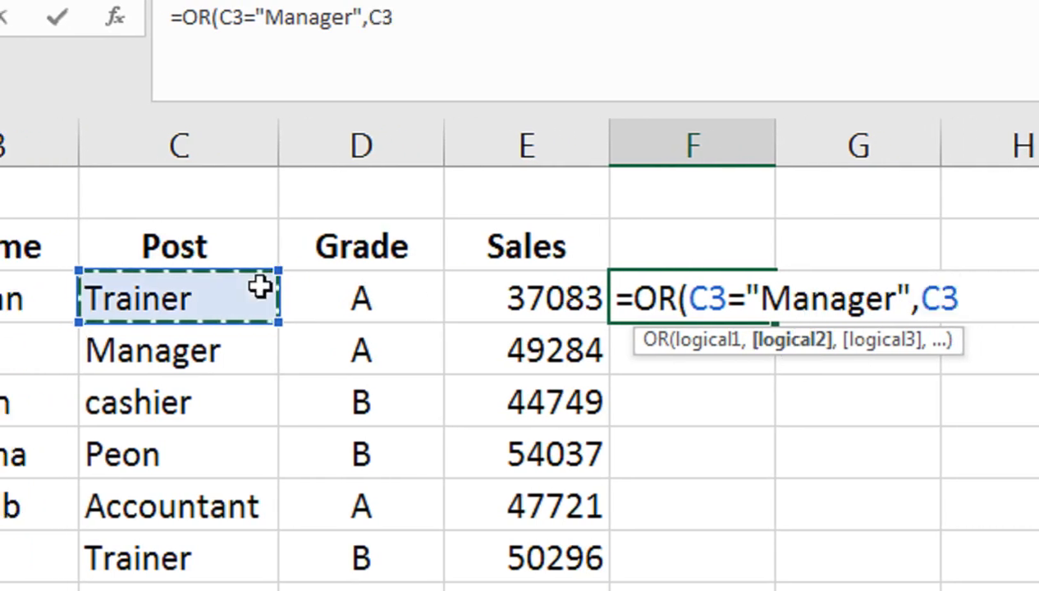
text(=")
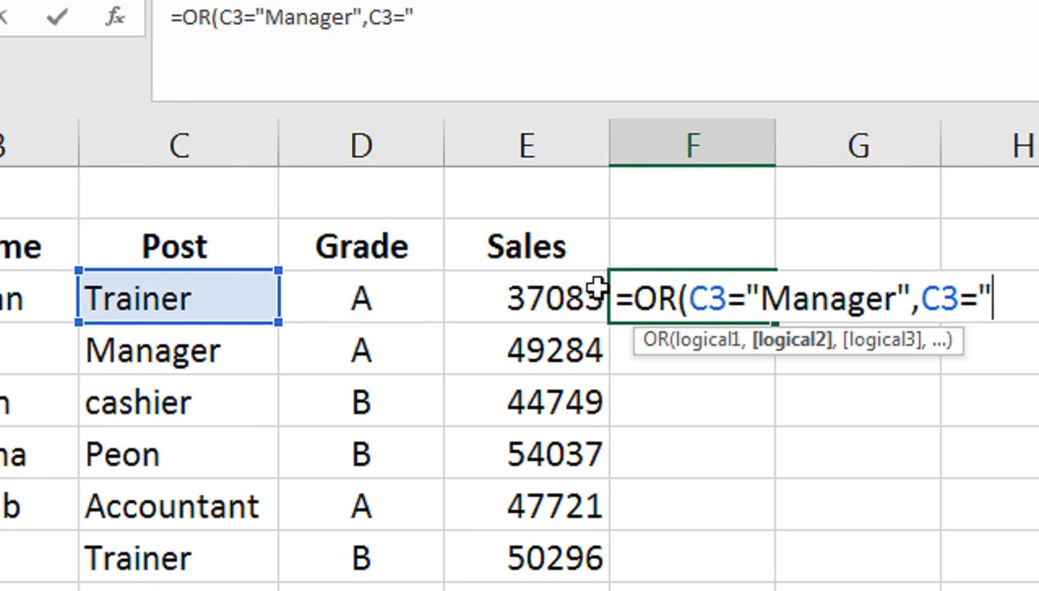
text(A)
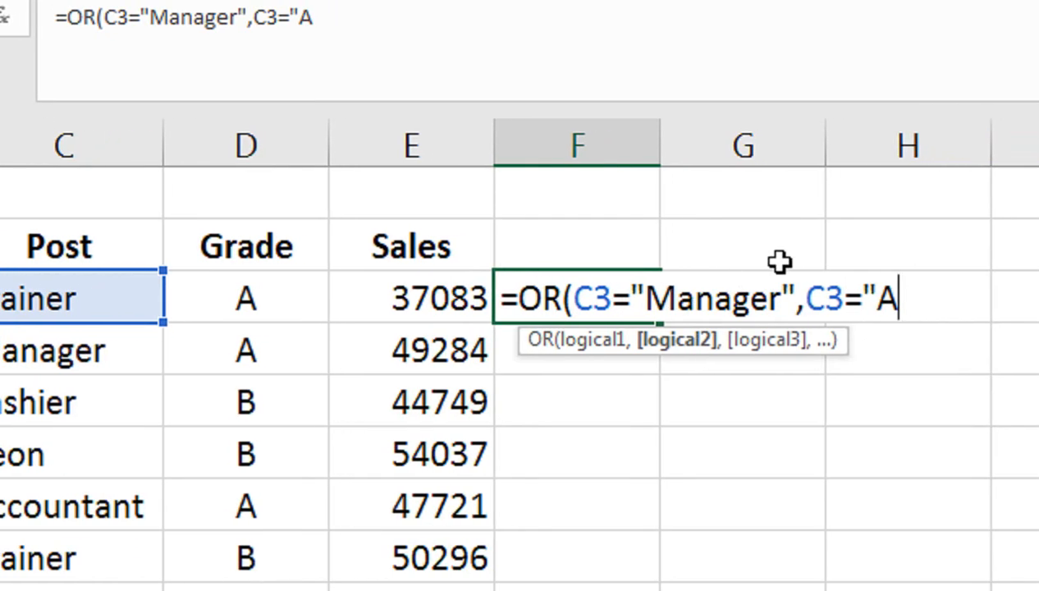
text(ccoun)
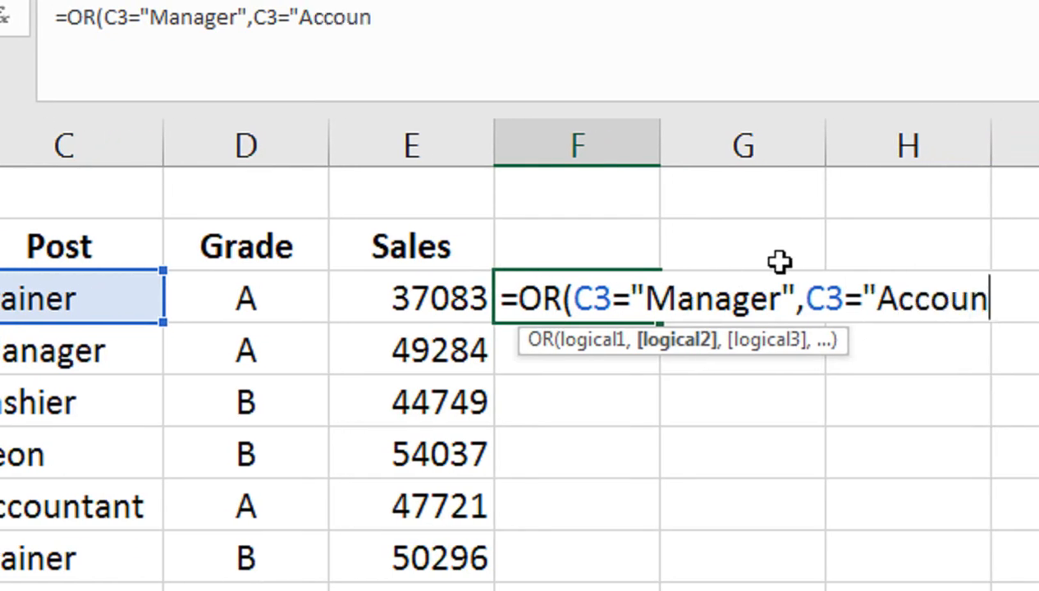
text(tant)
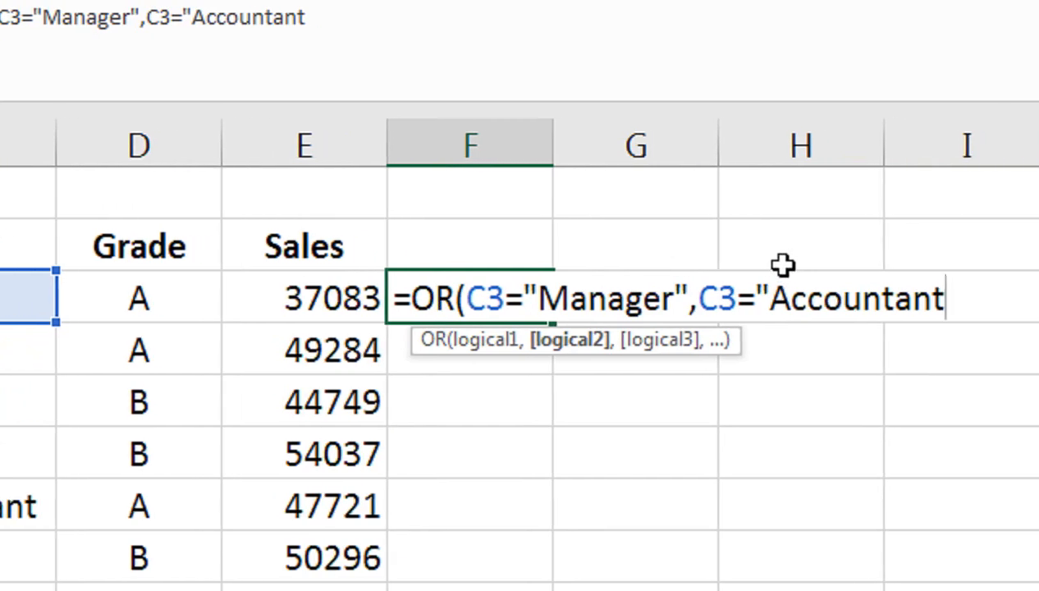
text(",)
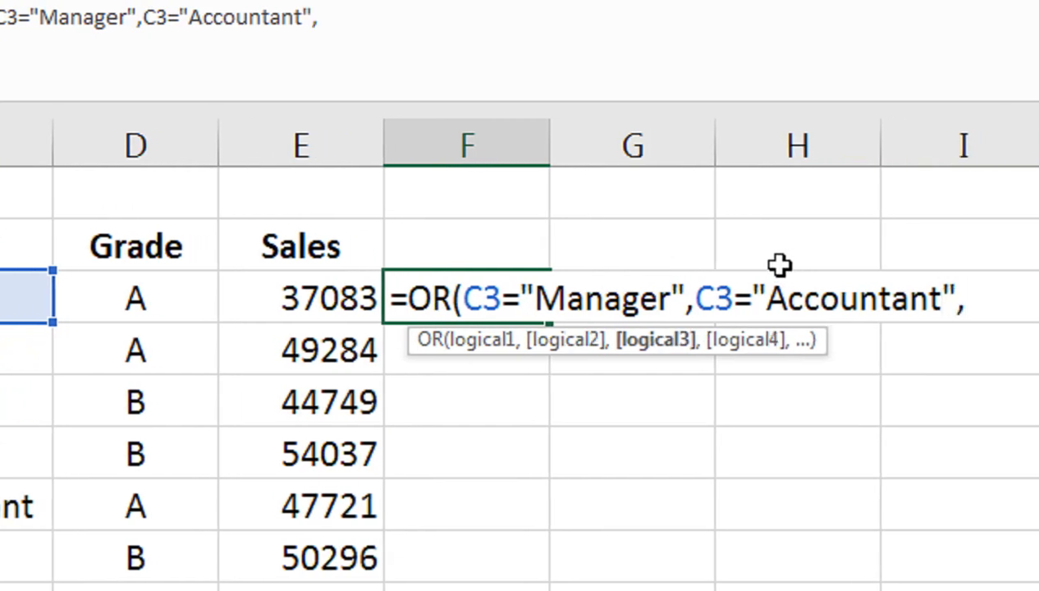
Step: Add D3="A" with a capital A as the third condition of the OR formula
click(176, 296)
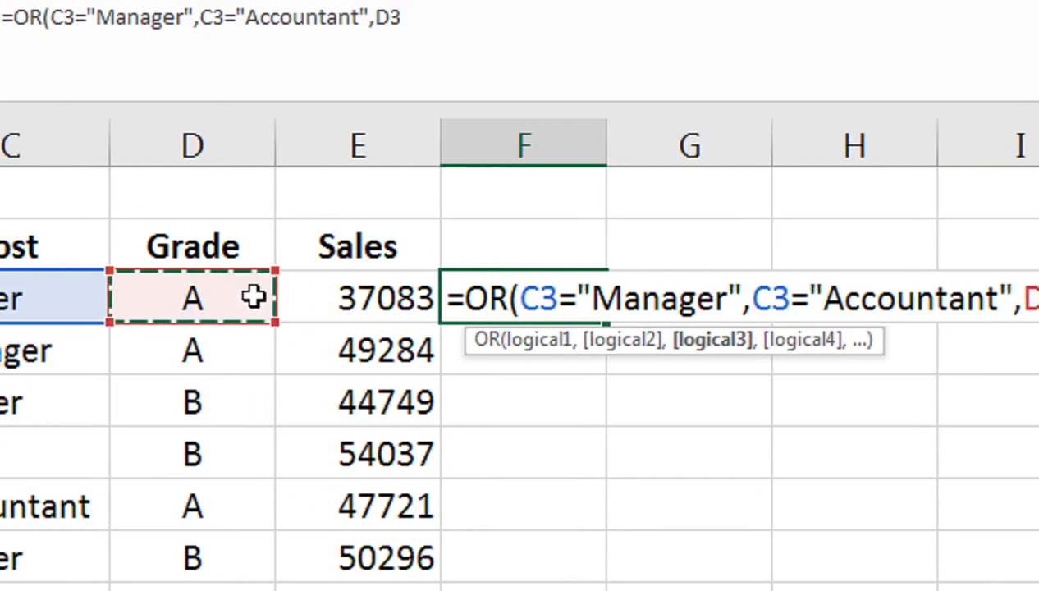
text(=a)
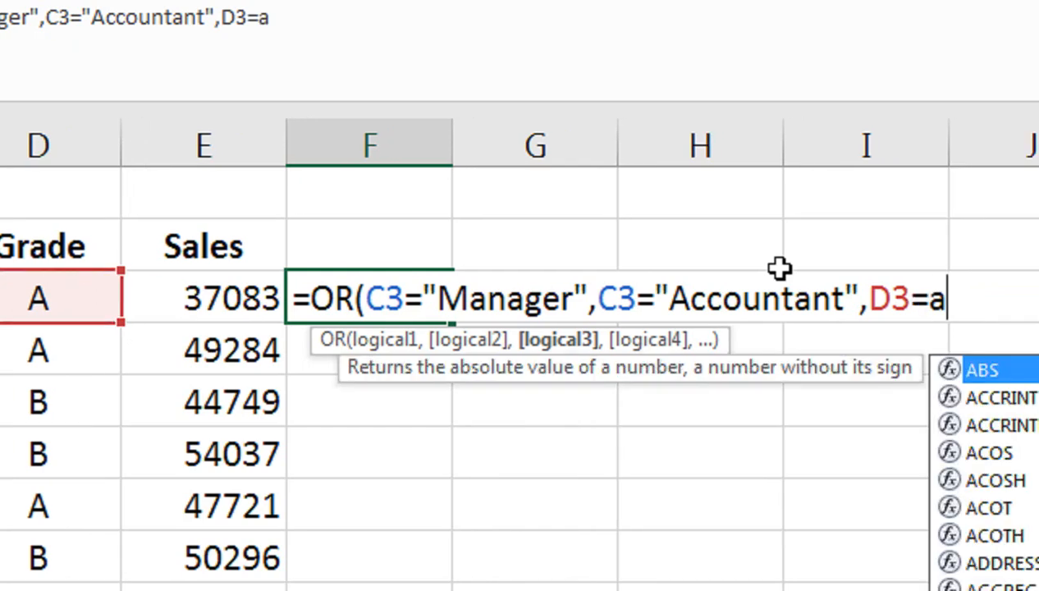
key(BackSpace)
text("a)
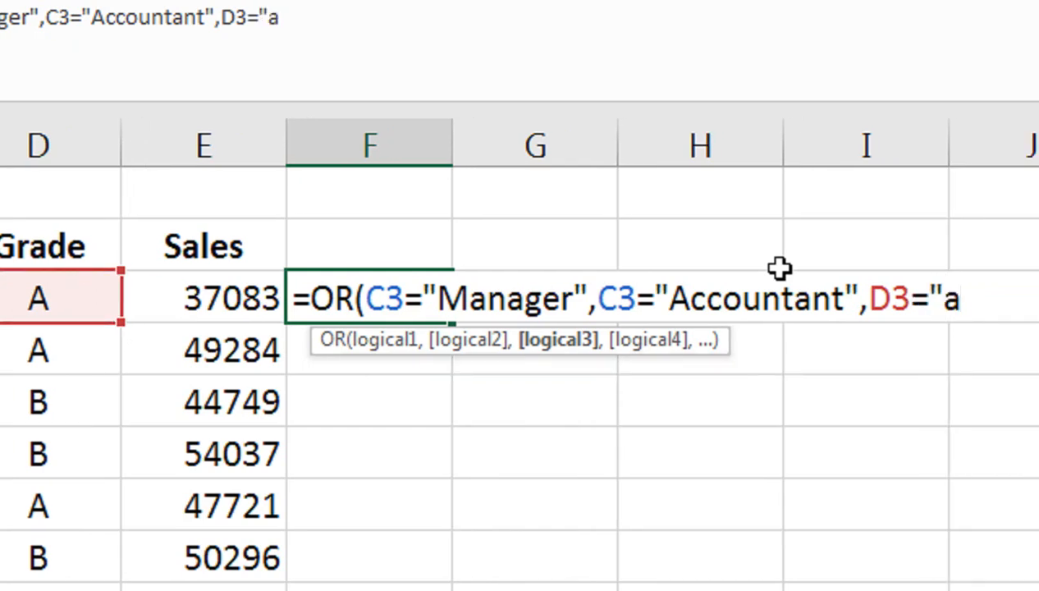
key(BackSpace)
text(a)
key(BackSpace)
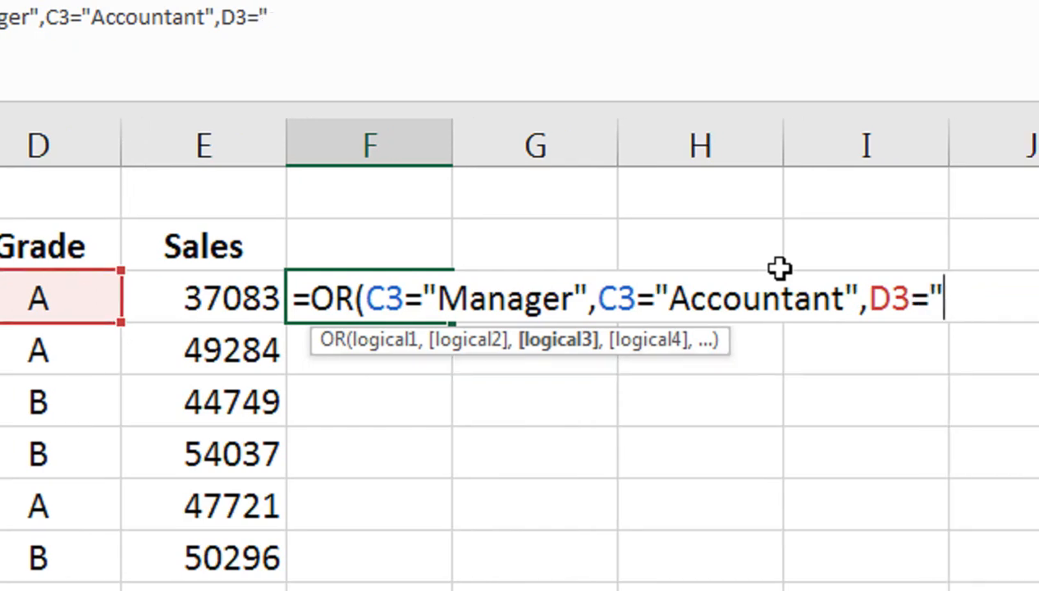
text(a)
key(BackSpace)
text(A",)
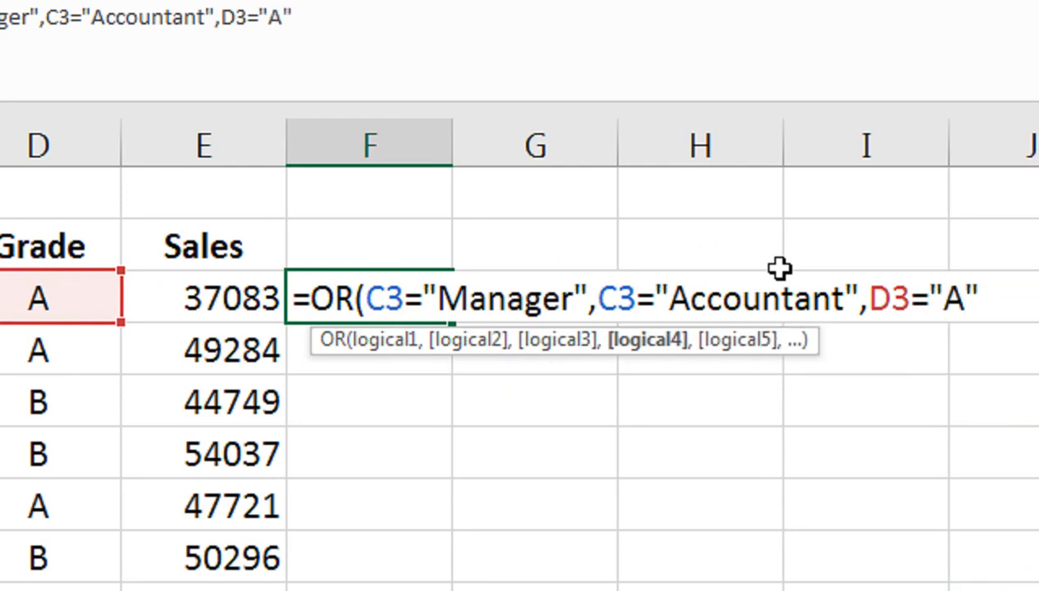
Step: Add E3>=35000 as the fourth condition, close the OR formula and enter it in F3
click(246, 299)
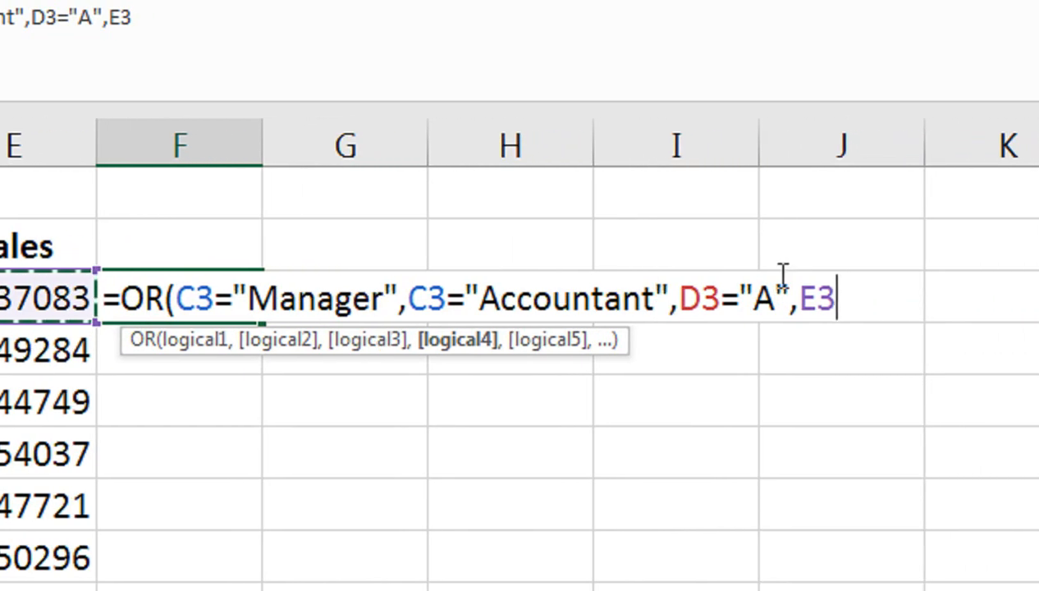
text(>=)
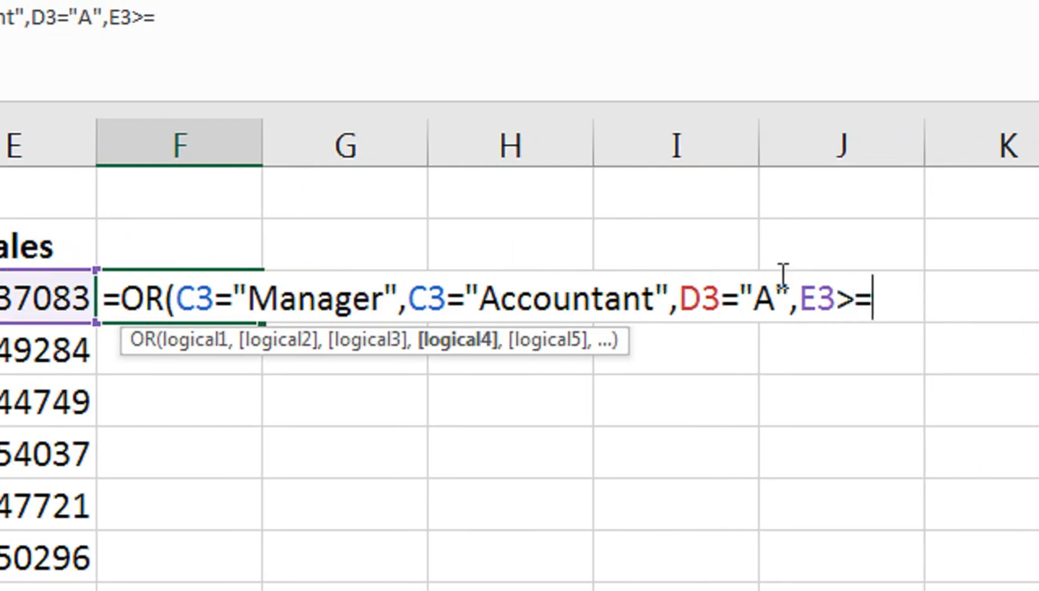
text(35000)
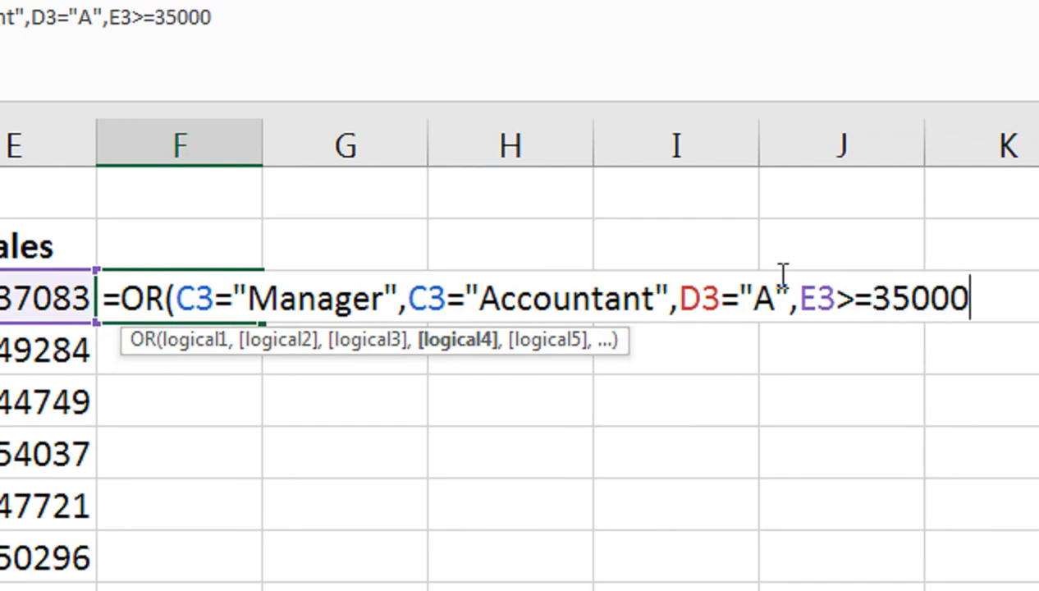
text())
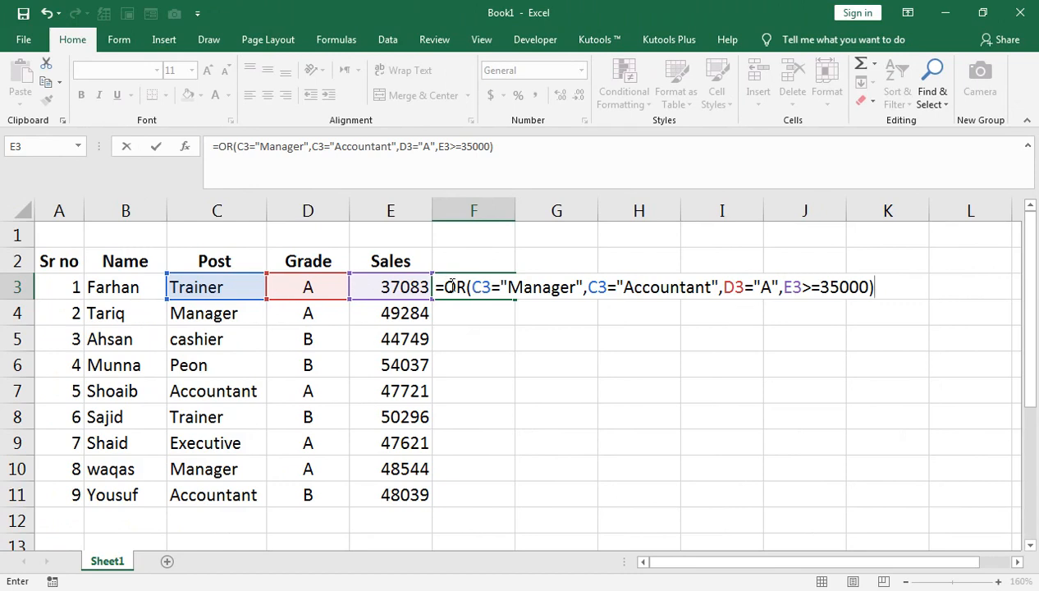
key(Return)
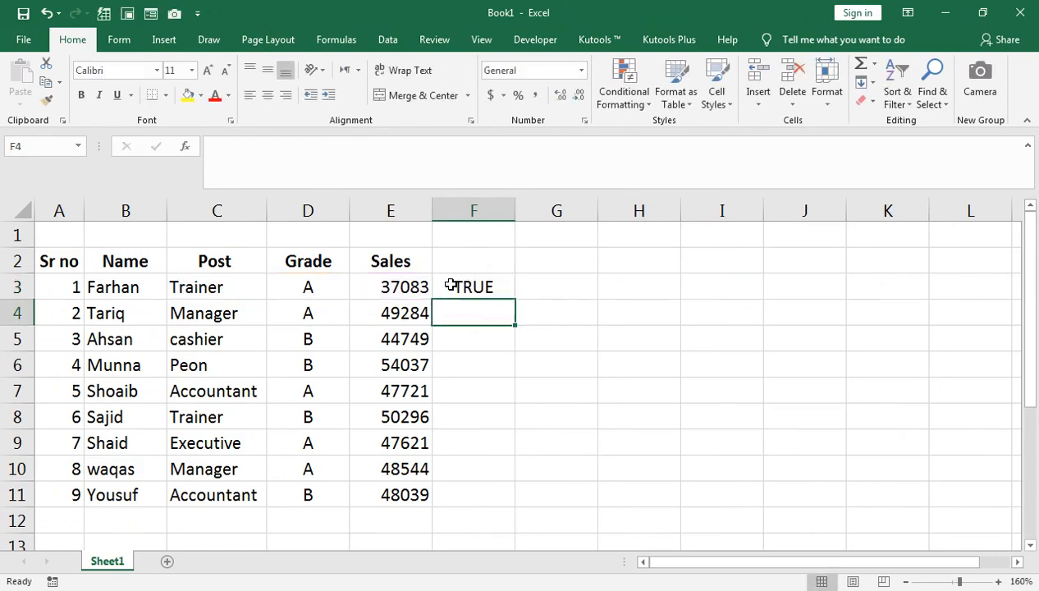
double_click(451, 285)
key(Return)
click(245, 287)
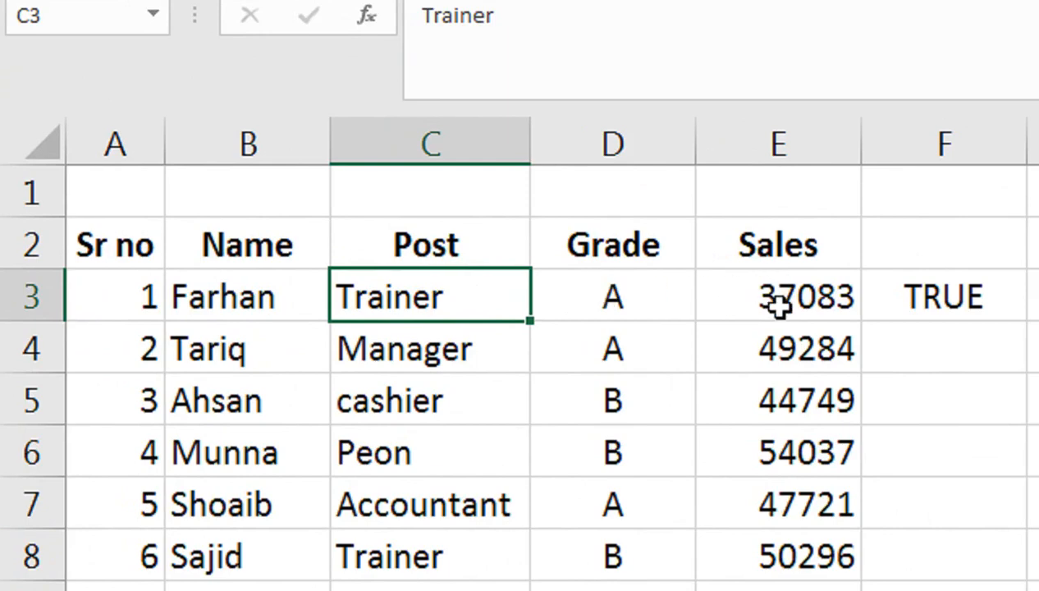
Step: Test the OR formula by changing row 3's sales to 34000 and its grade to c
click(828, 306)
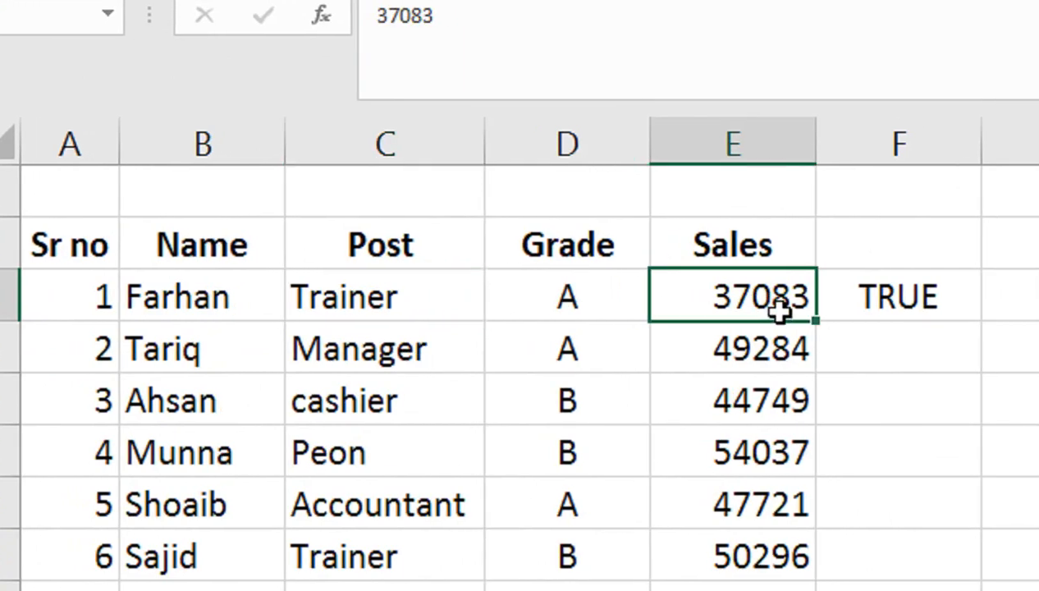
text(34000)
key(Return)
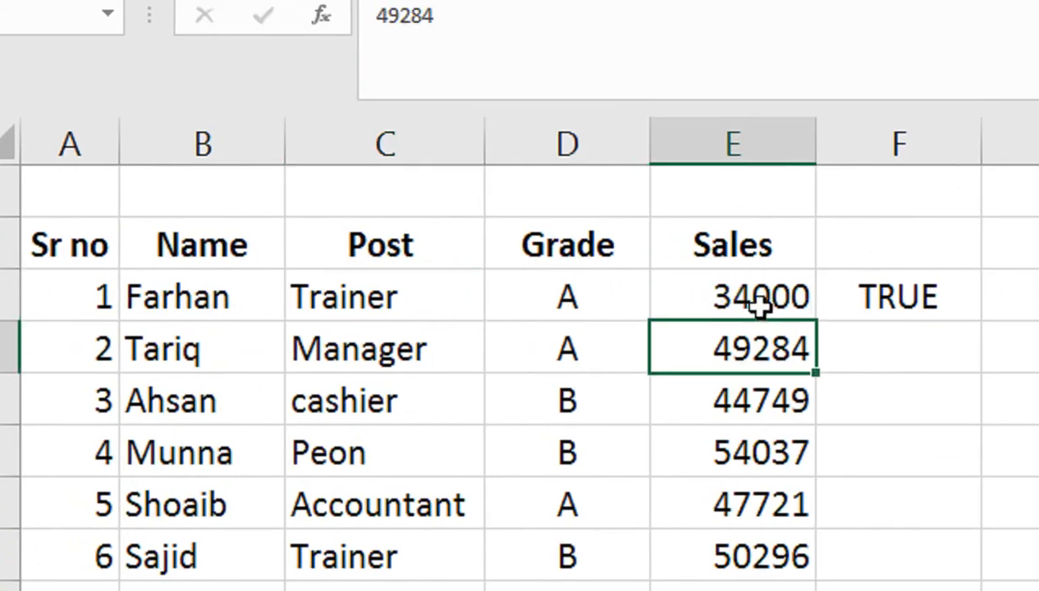
click(613, 274)
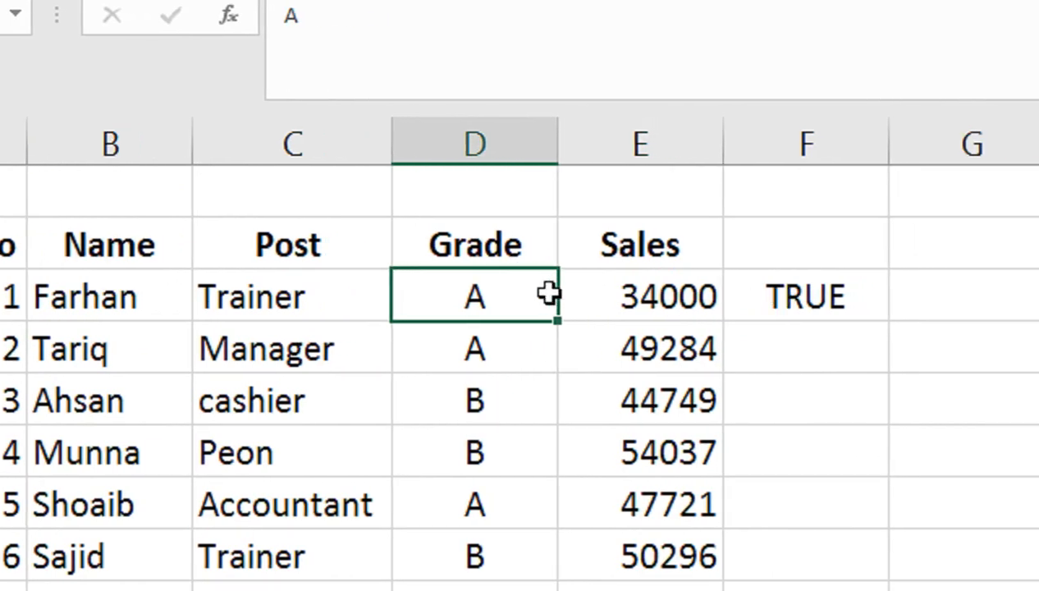
text(c)
key(Return)
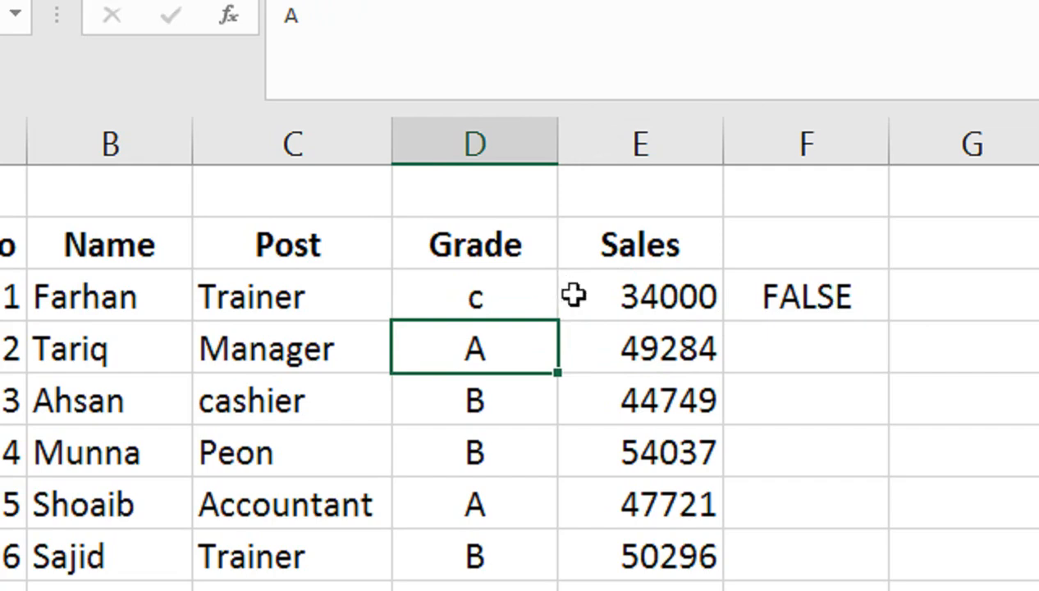
Step: Undo the test changes to the grade and sales in row 3
click(783, 297)
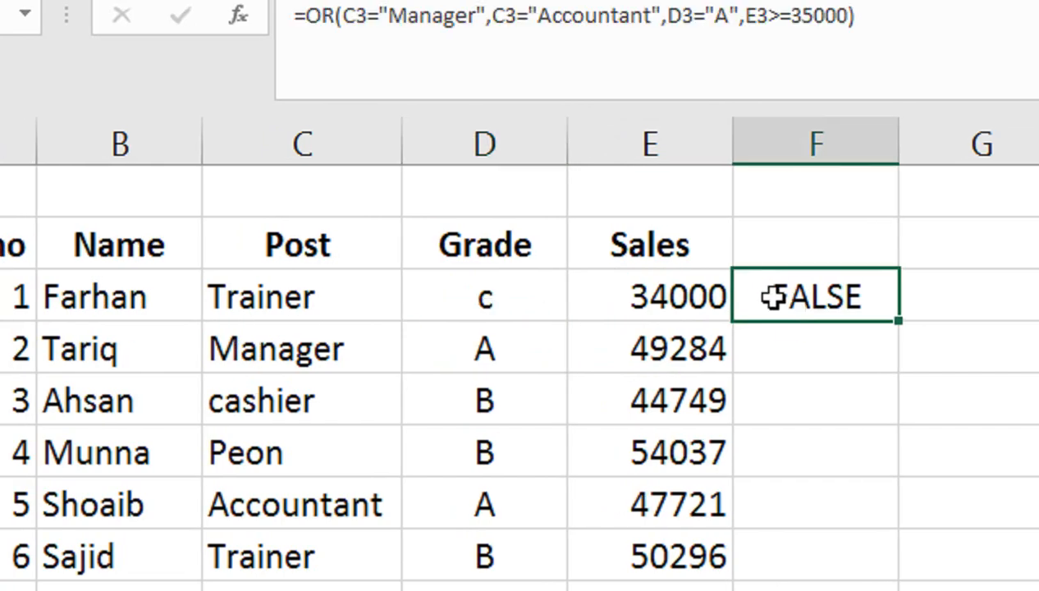
key(ctrl+z)
key(ctrl+z)
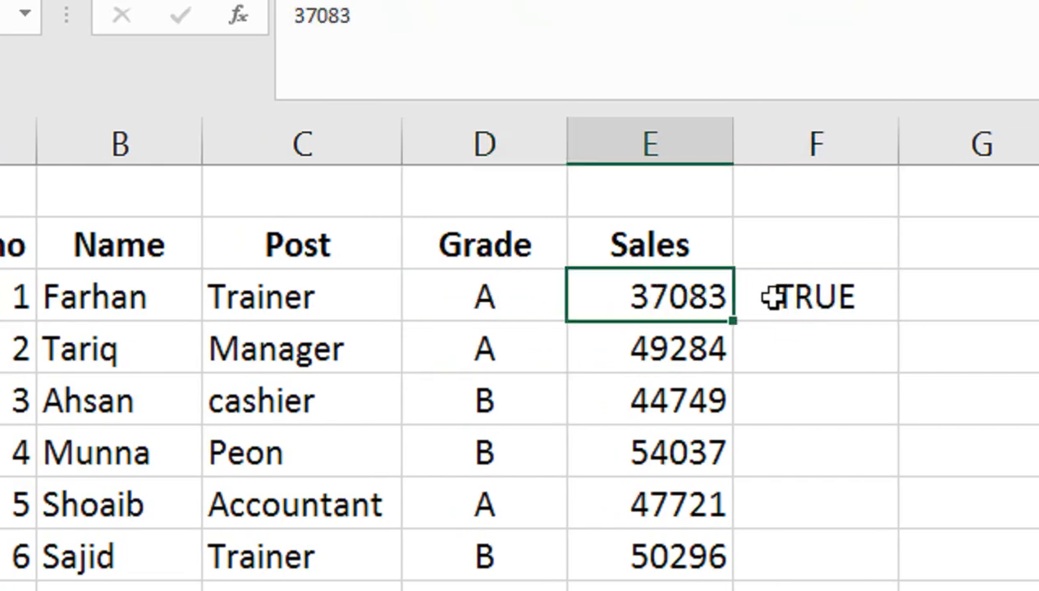
Step: Nest F3's OR formula in an IF function that returns "YES" or "NO", and fill it down through F11
double_click(774, 297)
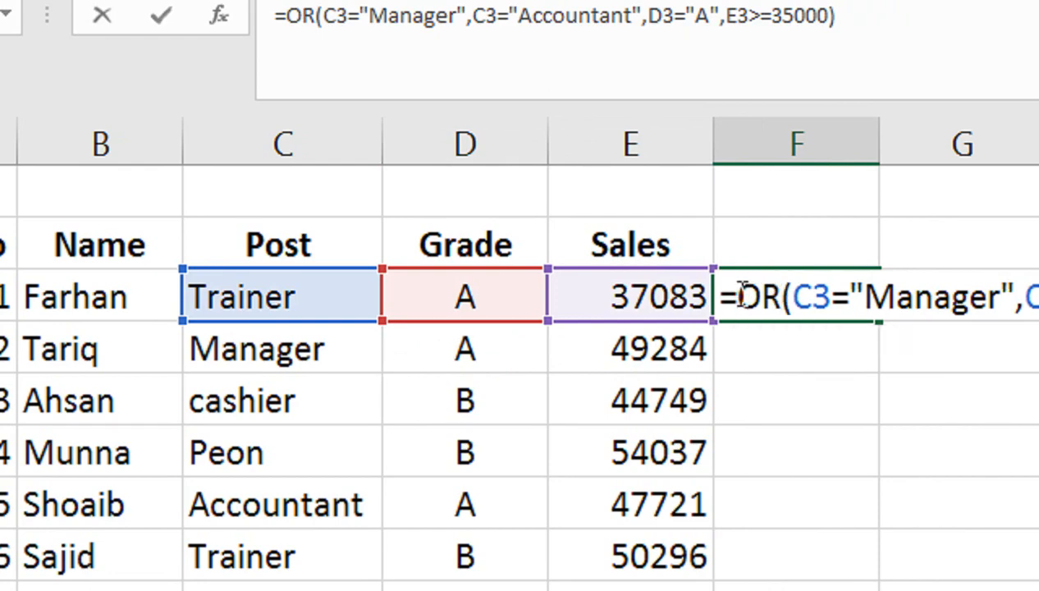
text(if)
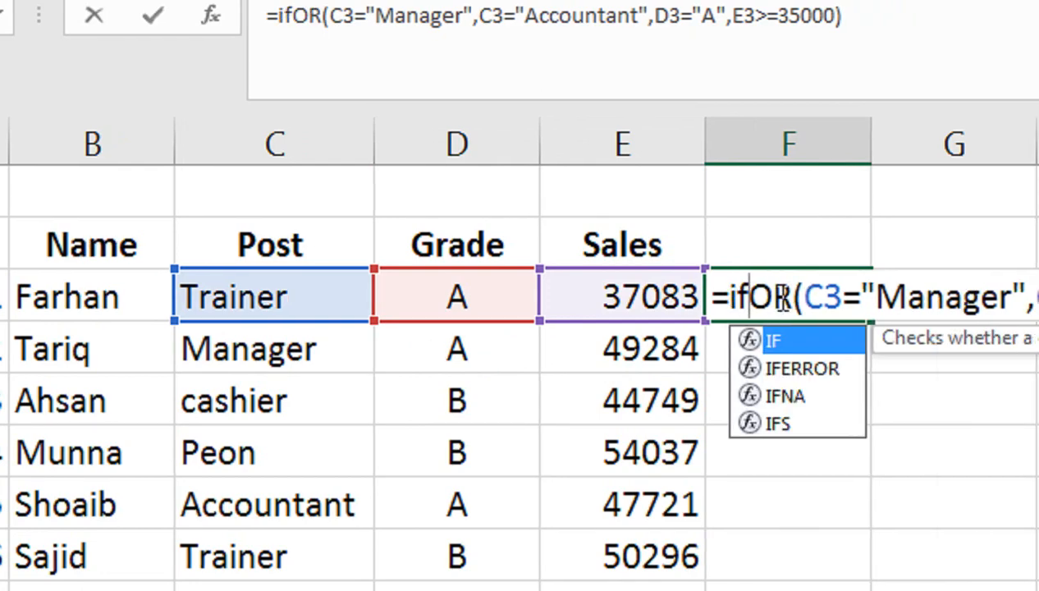
key(Tab)
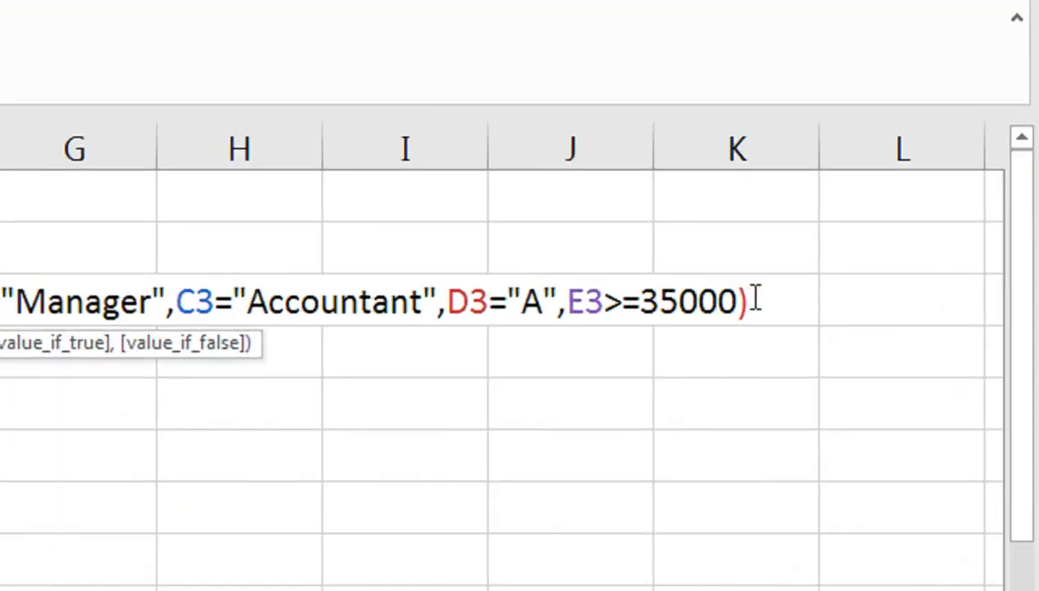
text(,")
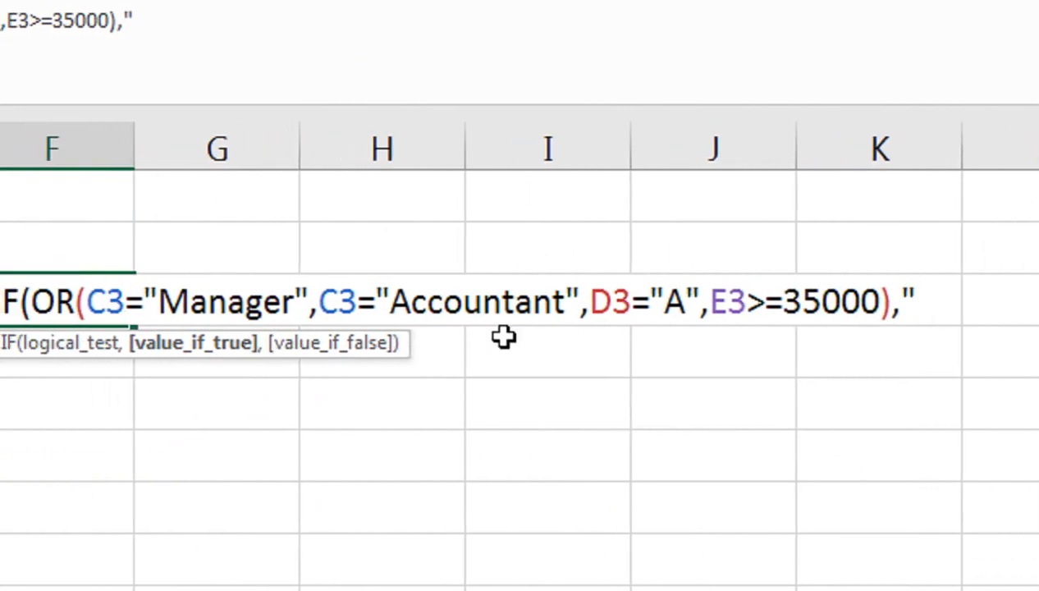
text(YES")
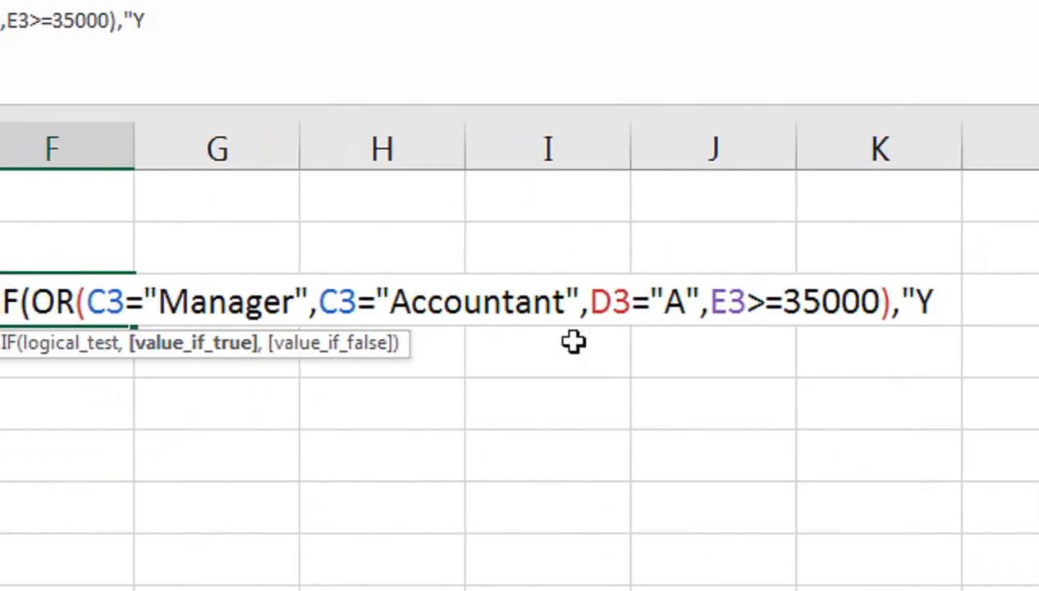
text(,)
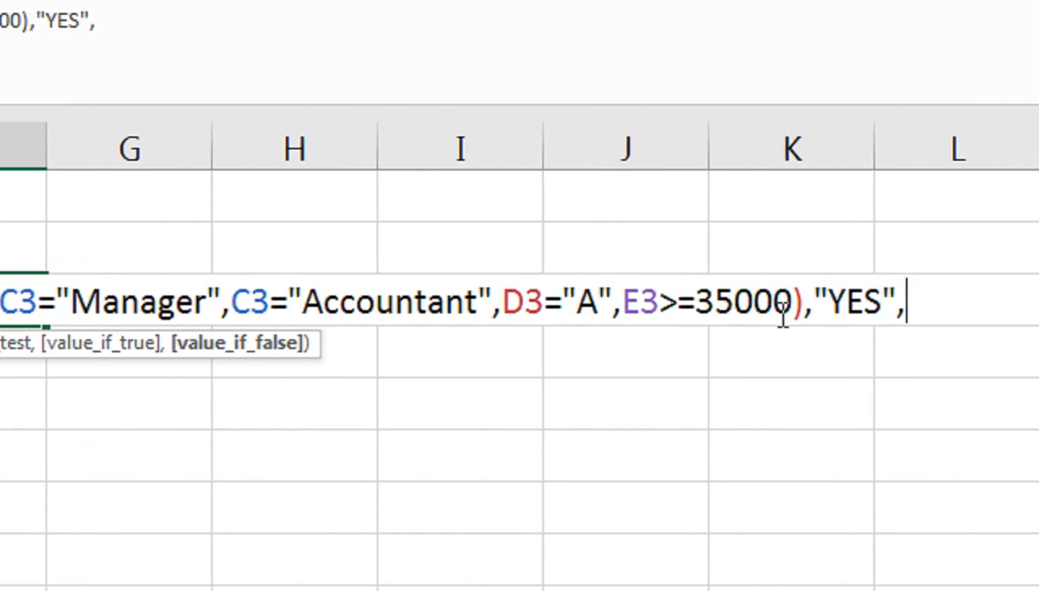
text("N)
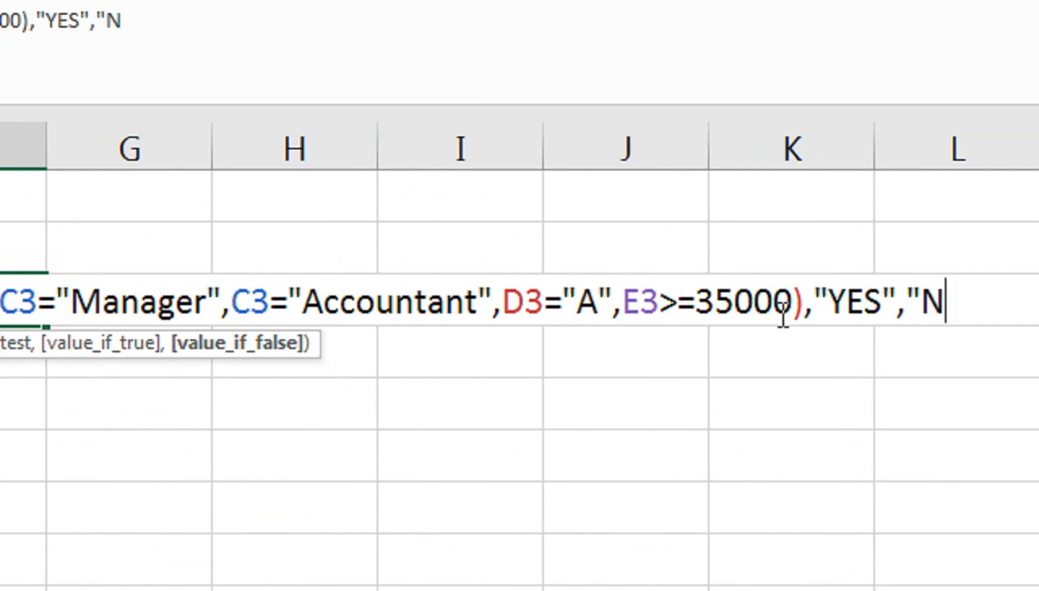
text(O"))
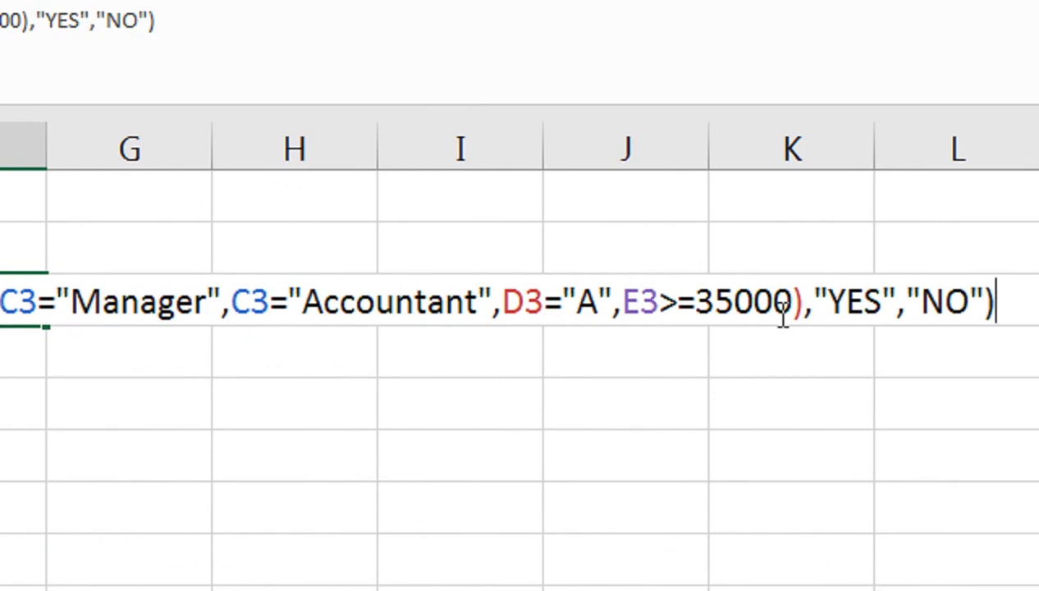
key(Return)
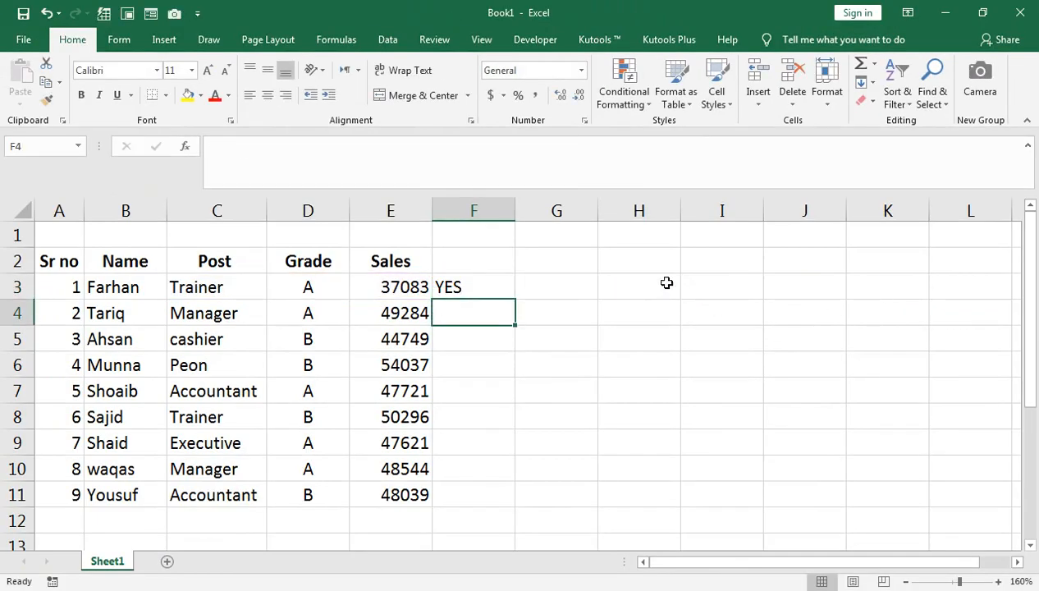
click(491, 281)
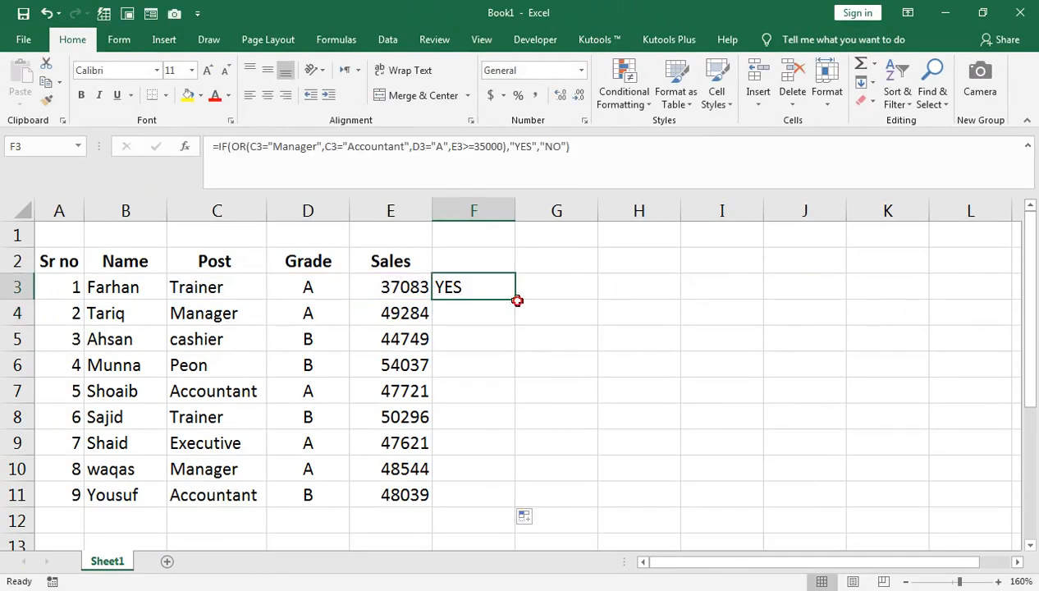
double_click(518, 301)
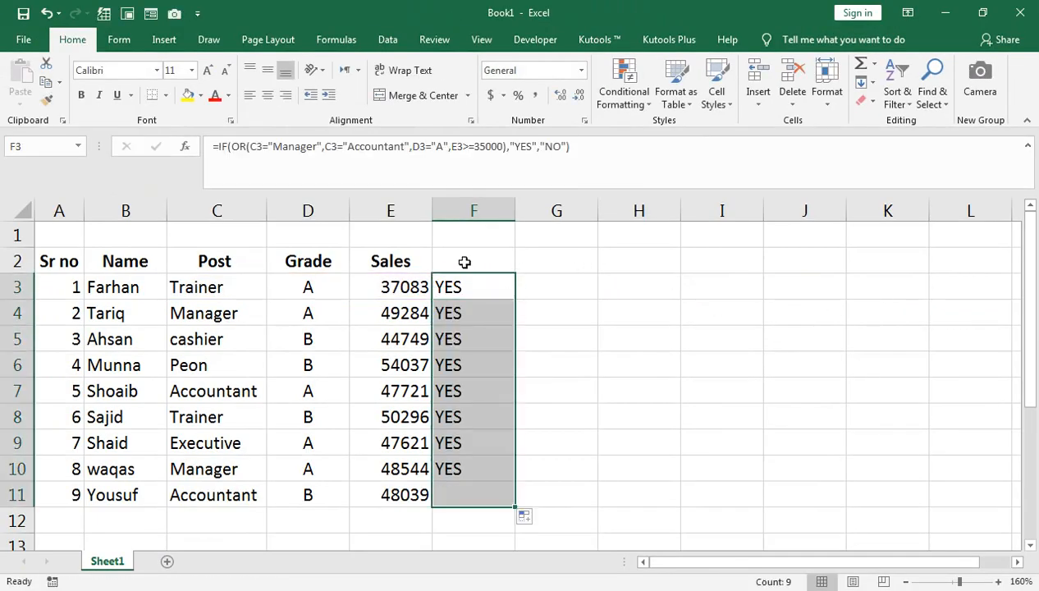
Step: Test the filled formula by setting the cashier's sales in row 5 to 3000, and check the result in F5
click(317, 342)
click(251, 339)
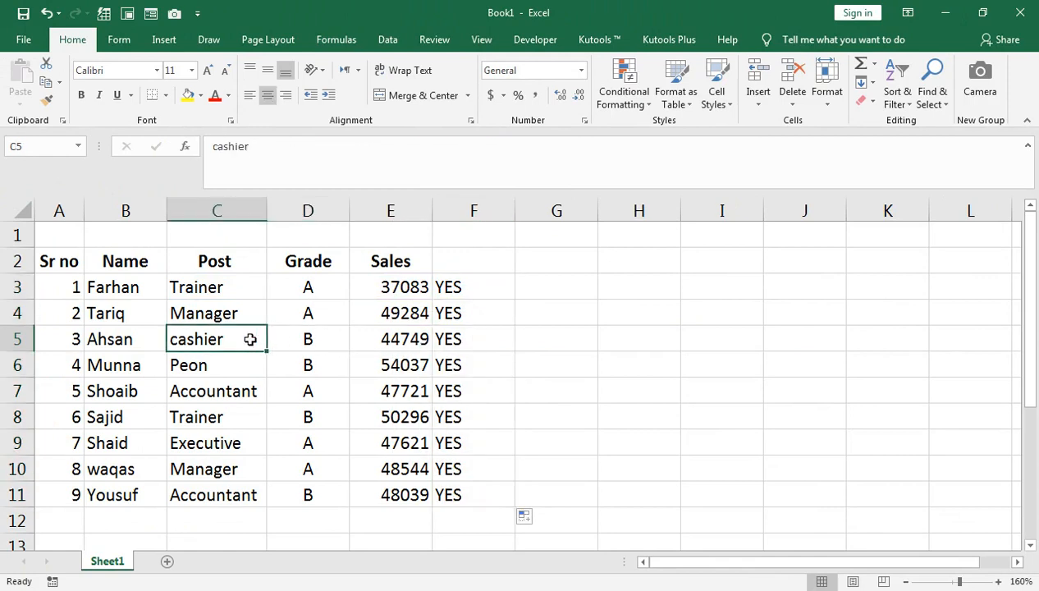
click(388, 340)
text(3000)
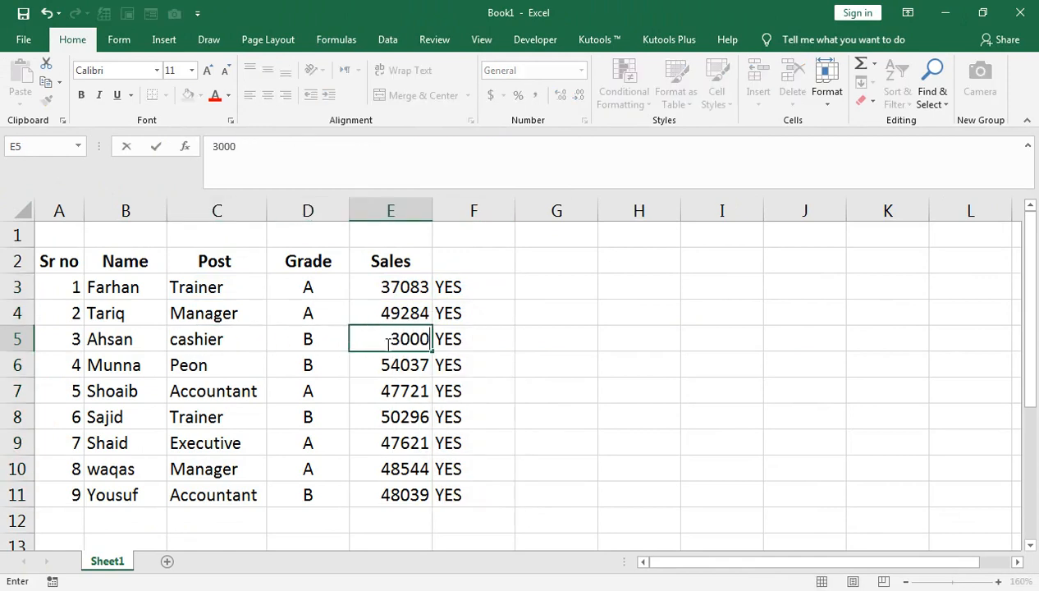
key(Return)
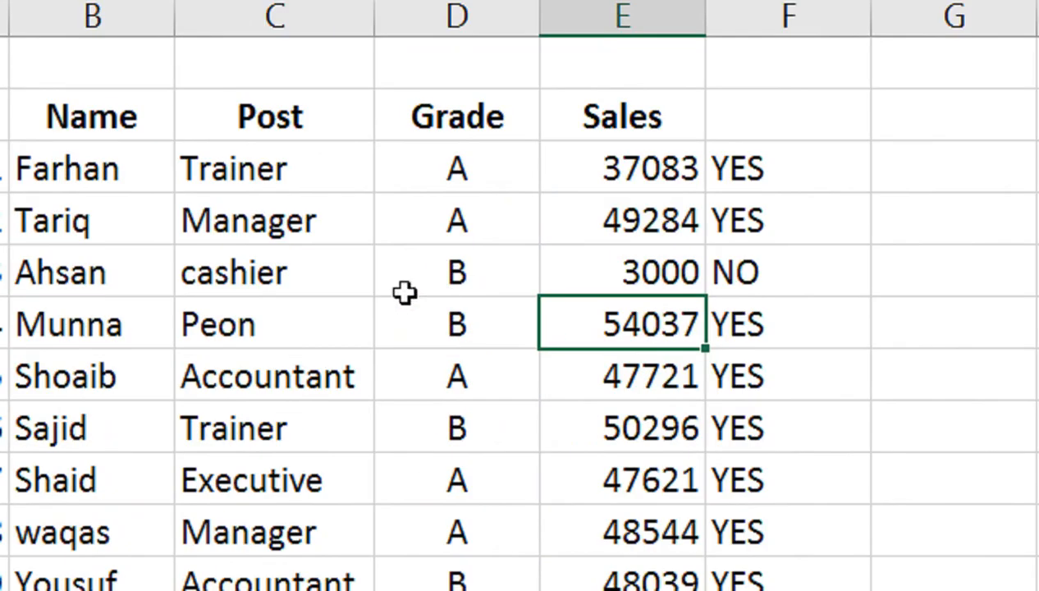
click(747, 265)
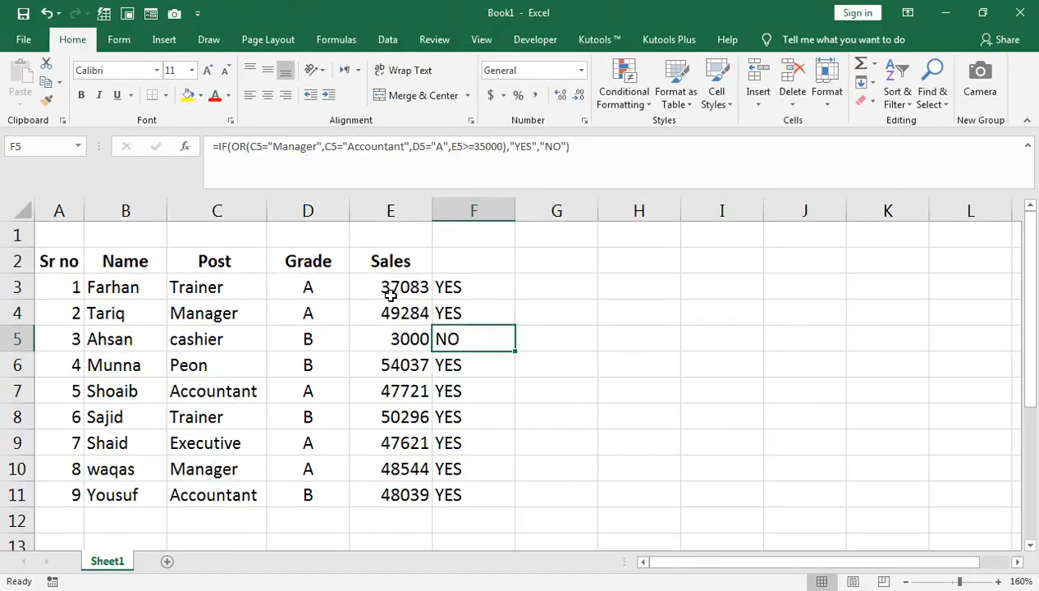
click(611, 181)
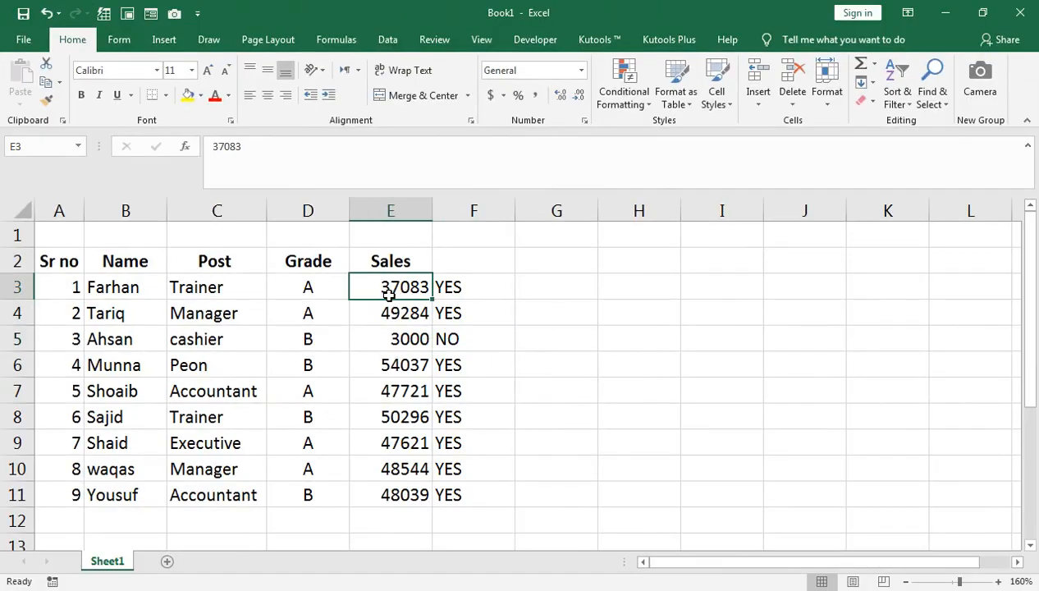
click(444, 287)
Step: Enter the heading "1 Exaple" above the formula results in F2
click(464, 265)
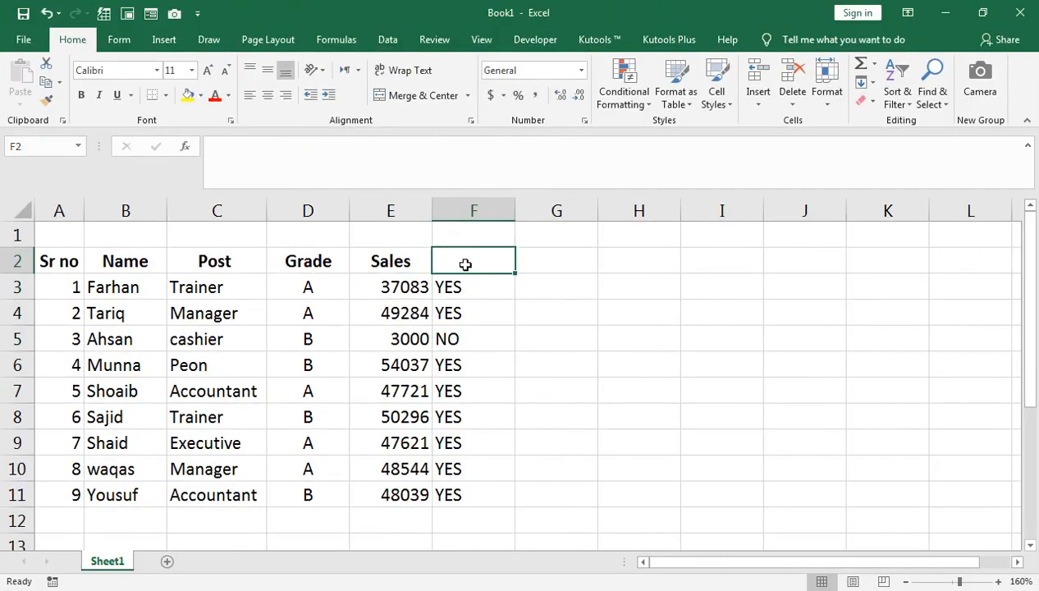
text(1 eX)
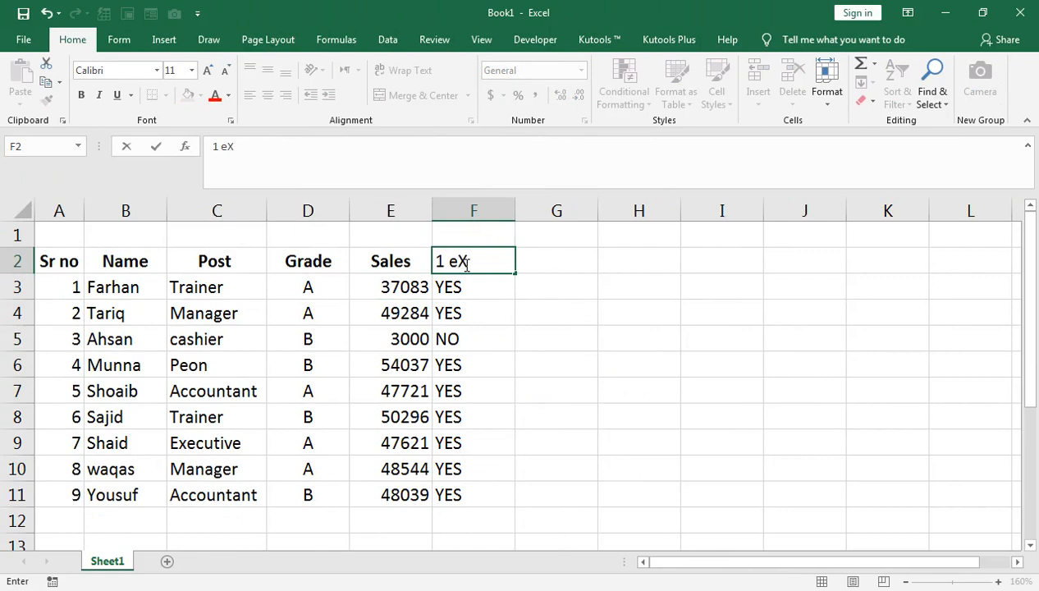
text(APLE)
key(Return)
key(Up)
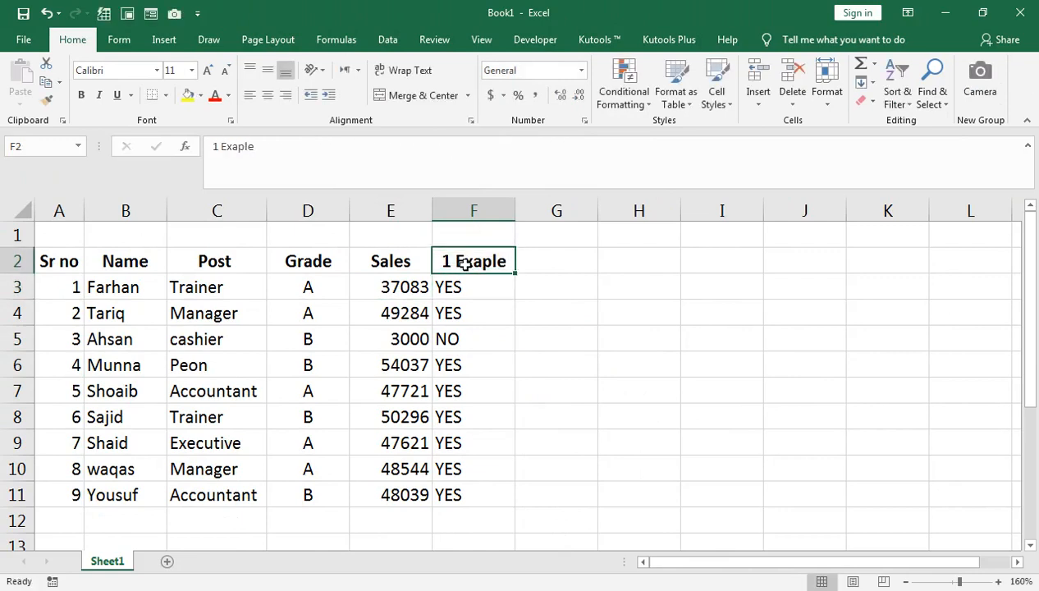
key(Right)
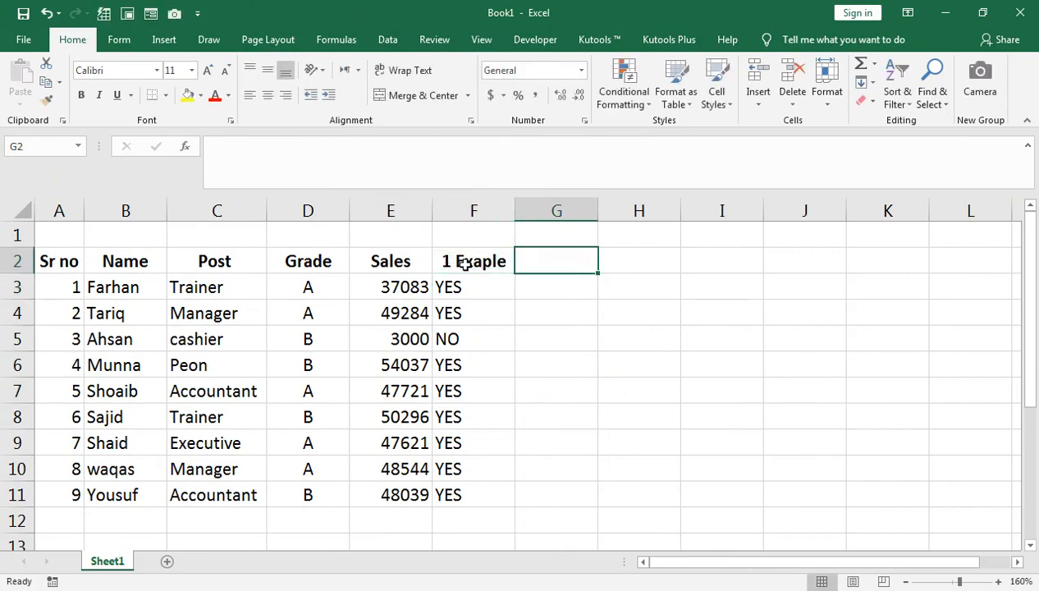
drag(465, 264, 462, 394)
drag(462, 417, 462, 470)
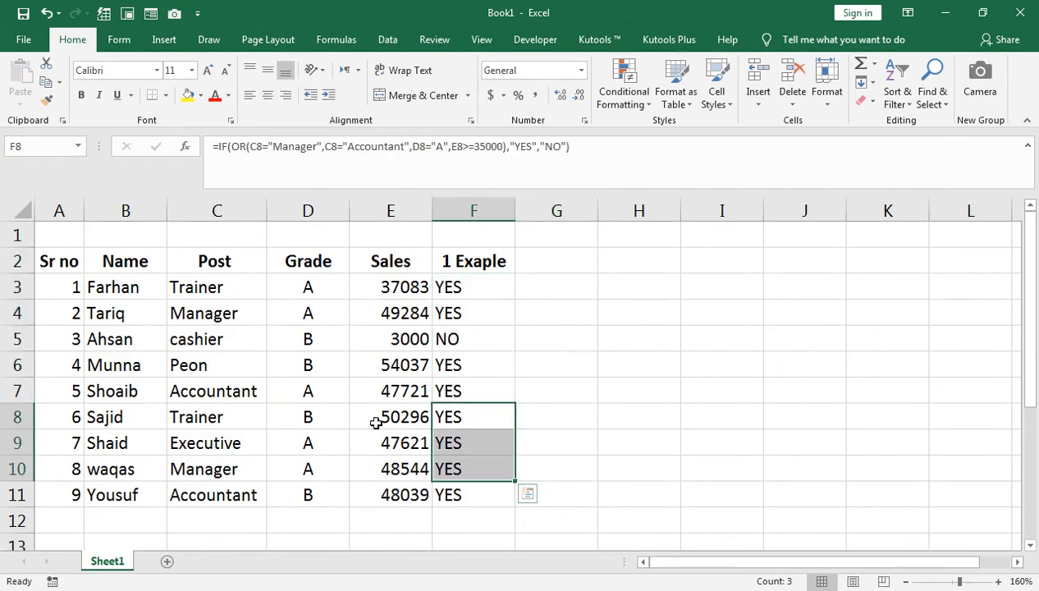
click(319, 287)
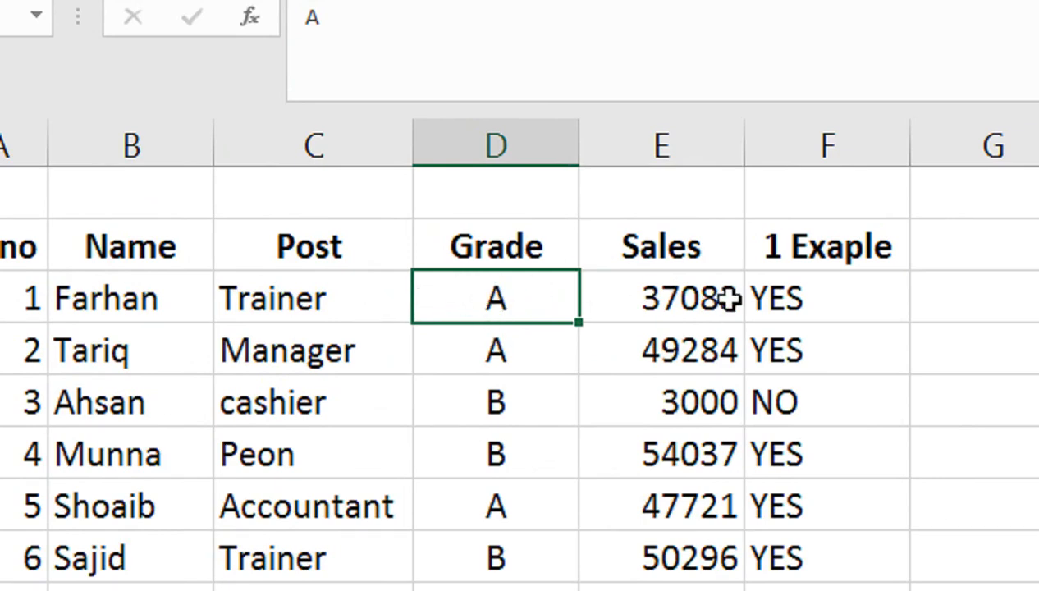
Step: Rename the Sales heading in E2 as SALARY
click(692, 250)
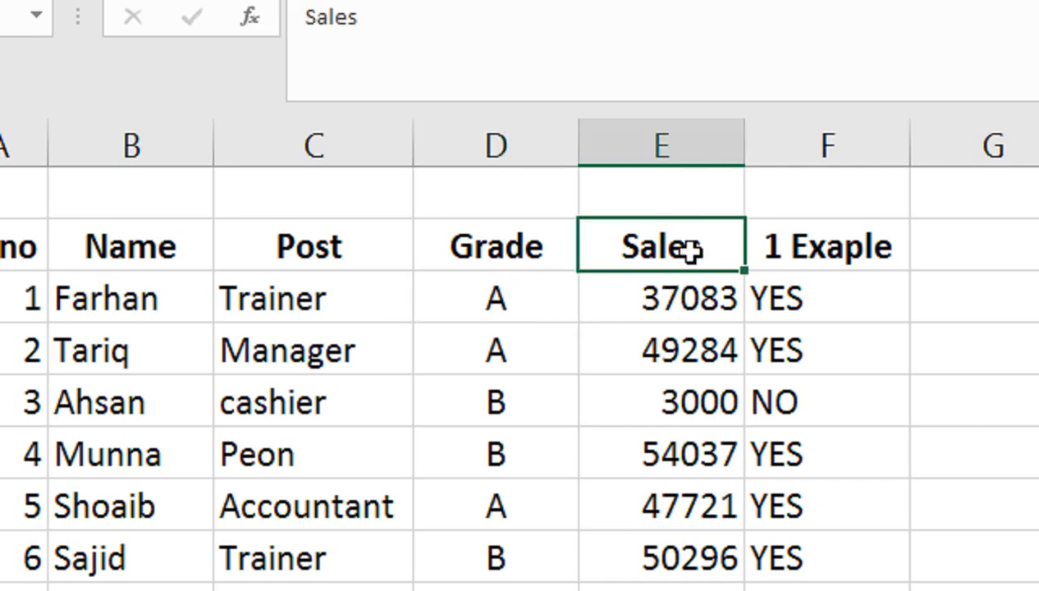
text(s)
key(BackSpace)
text(SALA)
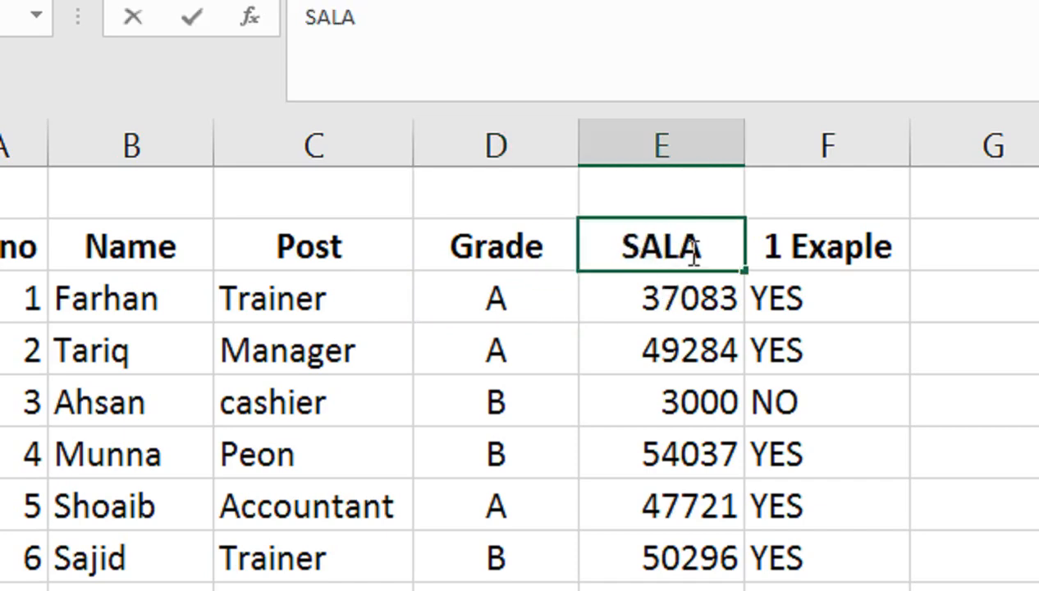
text(RY)
key(Return)
Step: Clear the heading and formula results from column F, and enter DA as the heading in F2
key(Up)
key(Right)
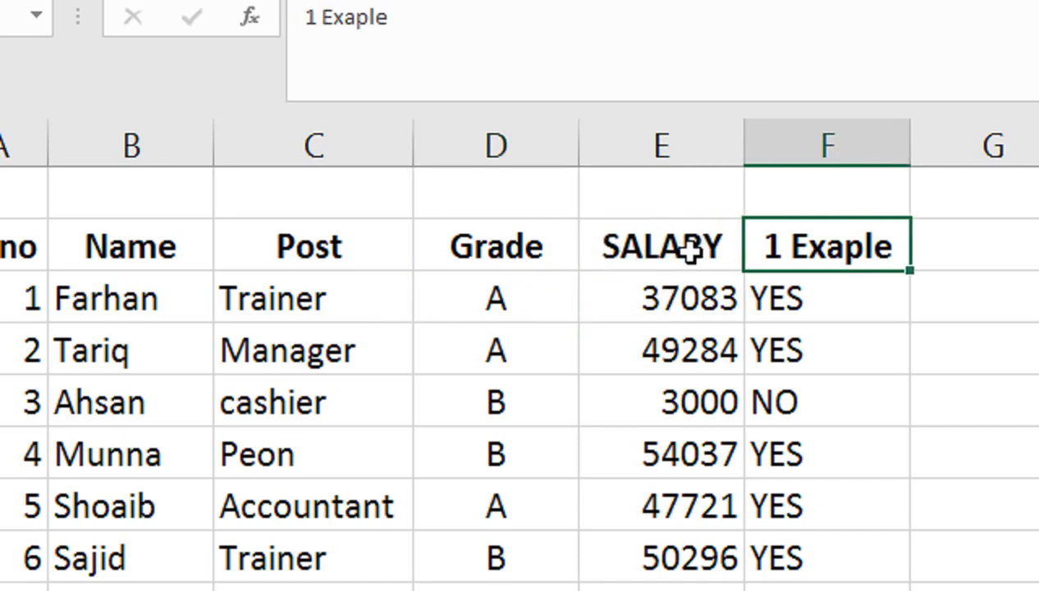
key(ctrl+shift+Down)
key(Delete)
key(Up)
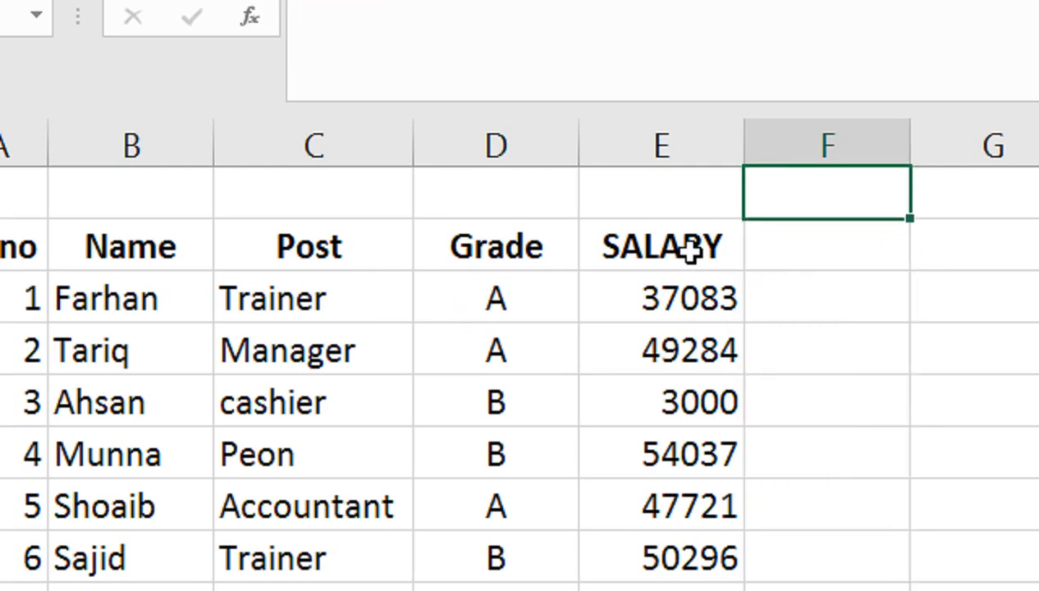
key(Down)
text(DA)
key(Return)
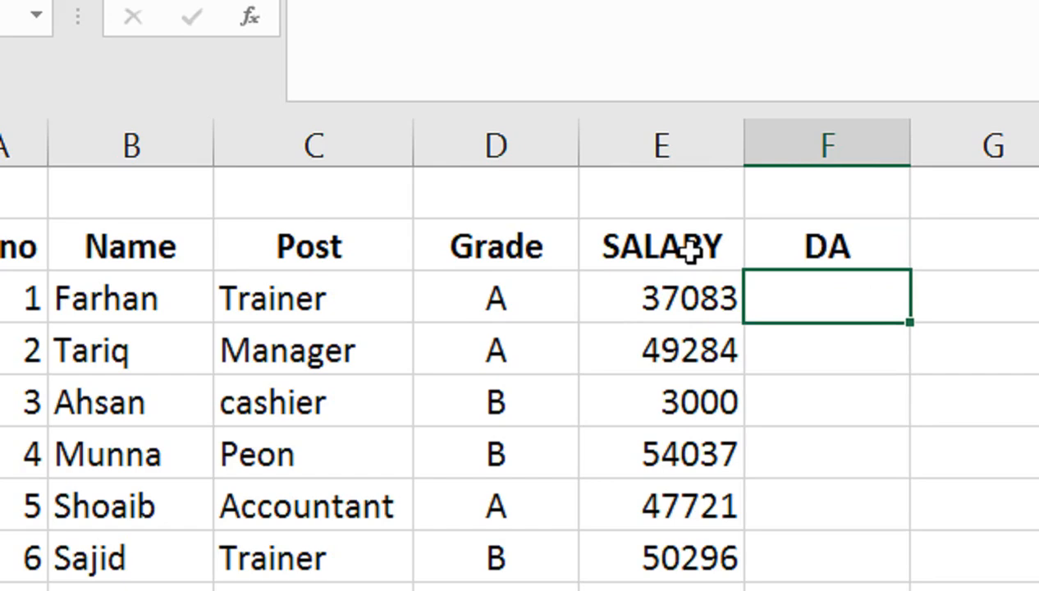
Step: Start an IF formula with a nested AND function in F3, using D3="A" with a capital A as its first condition
click(493, 296)
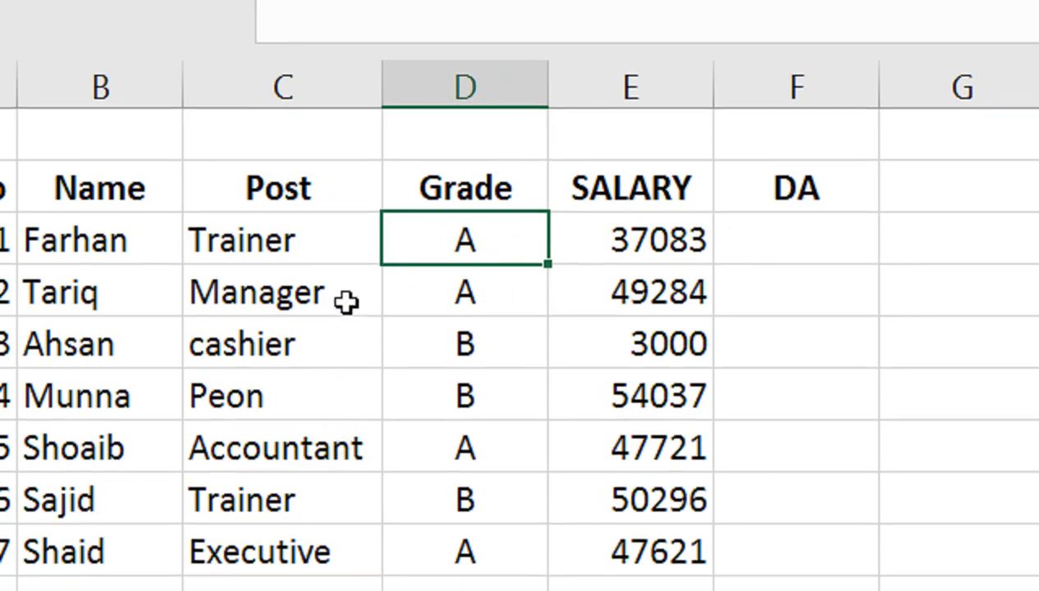
click(761, 238)
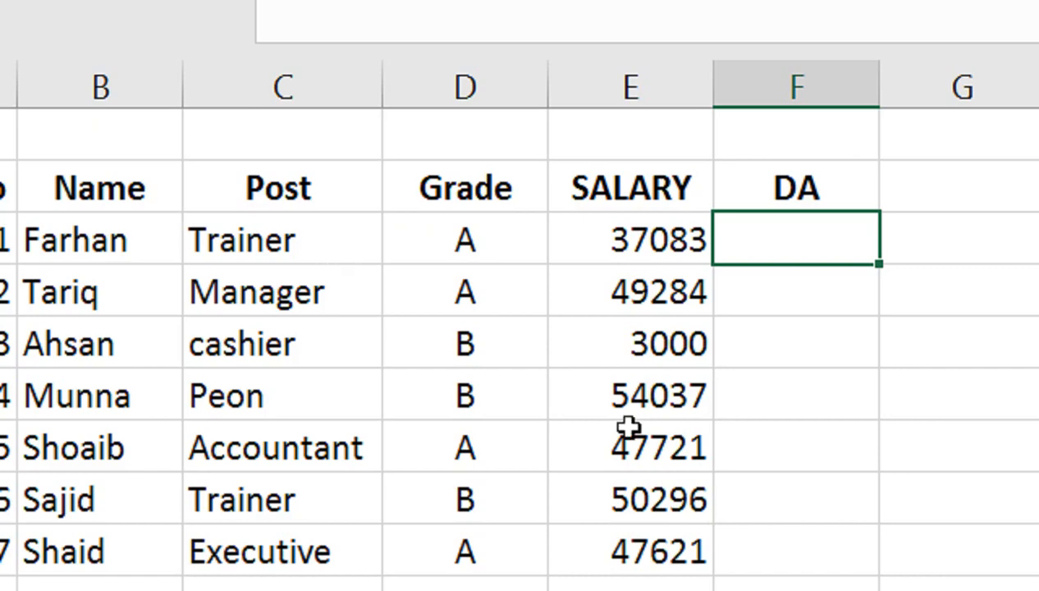
text(=IF()
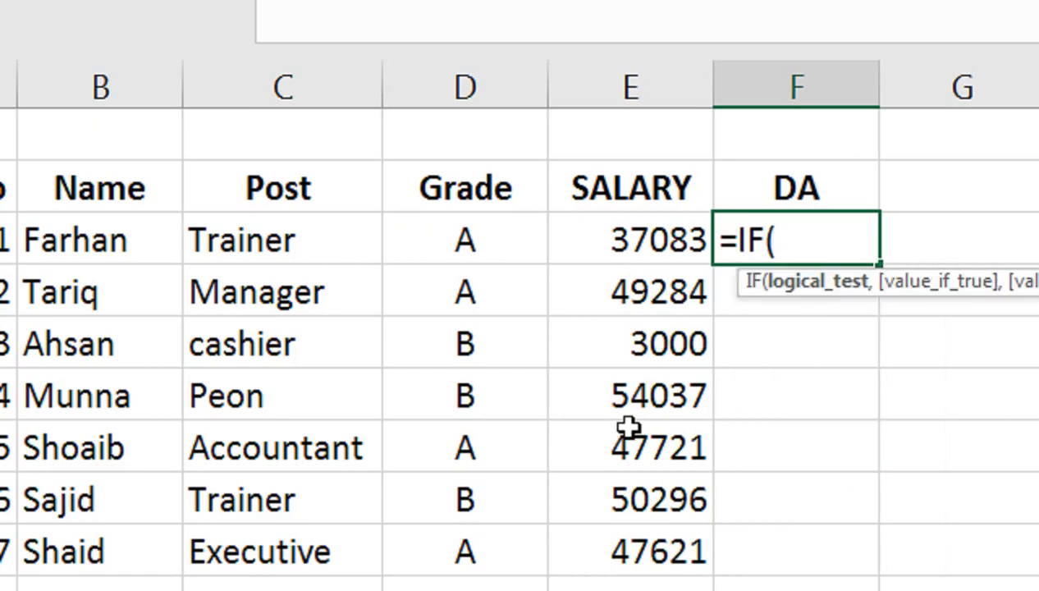
text(AND()
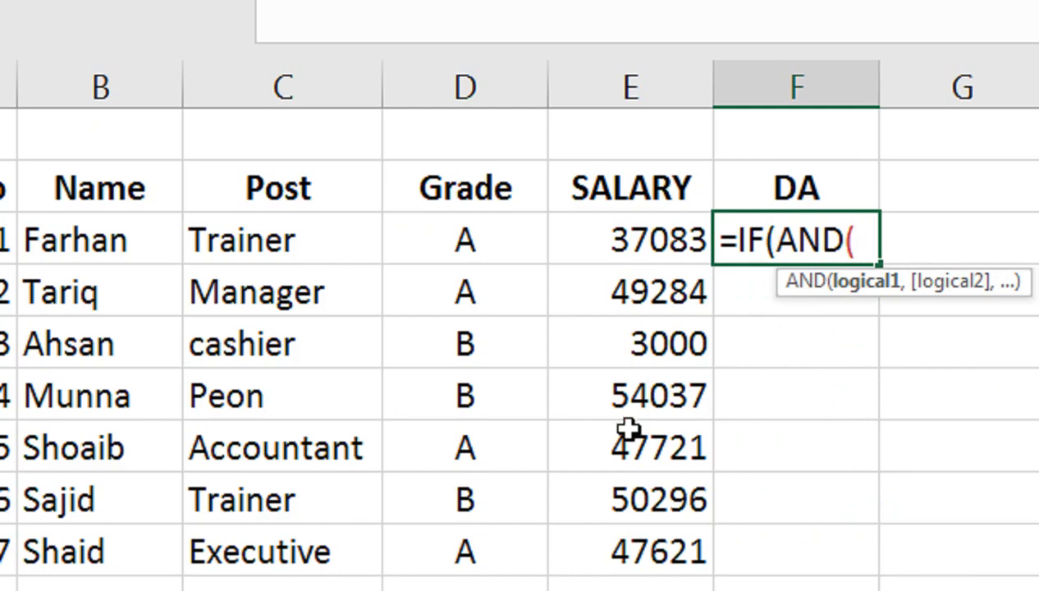
click(508, 256)
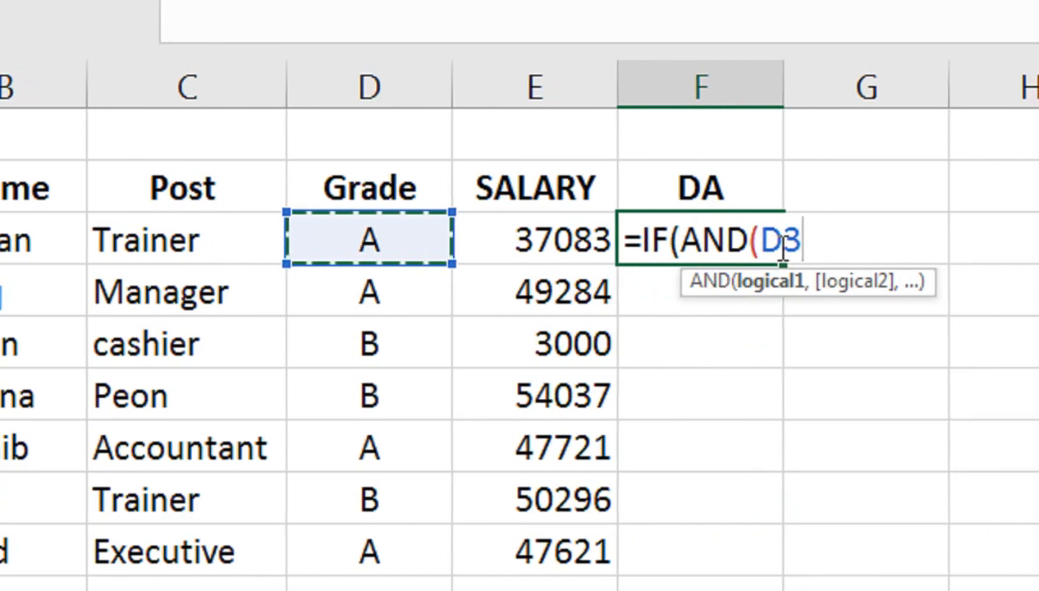
text(=")
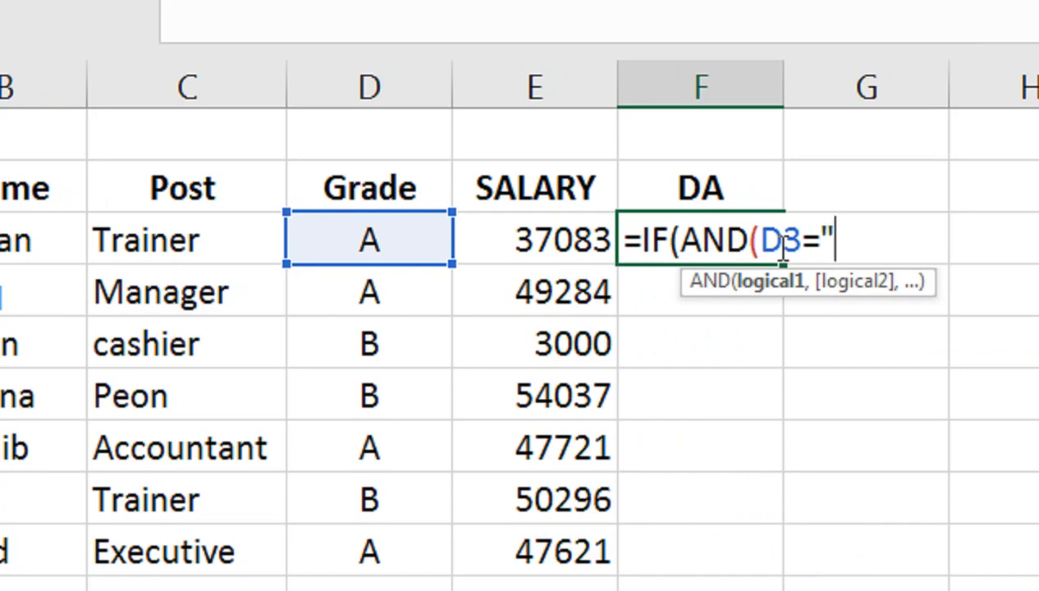
text(a)
key(BackSpace)
text(A")
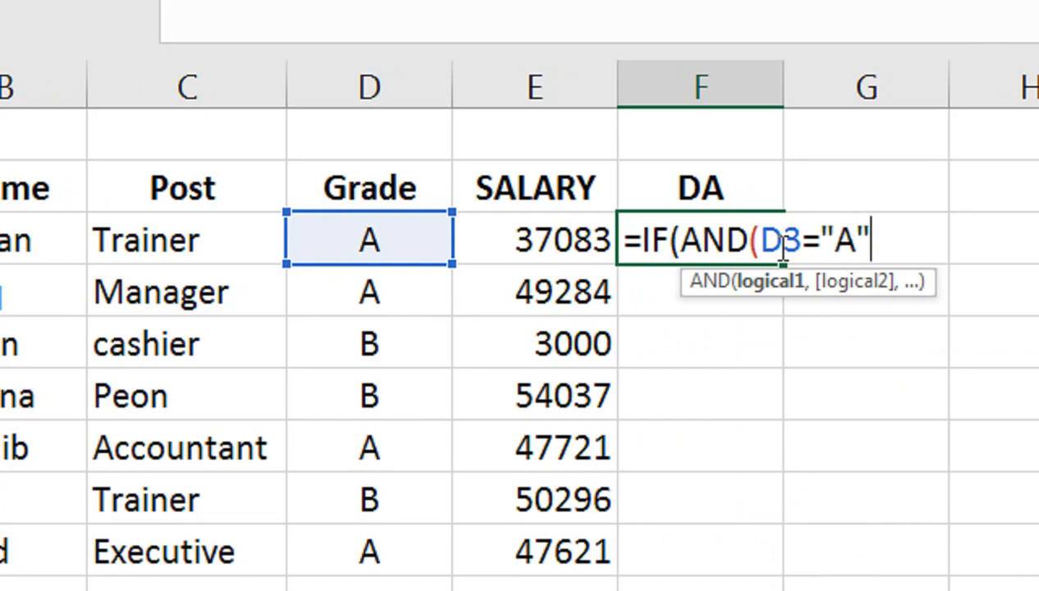
text(,)
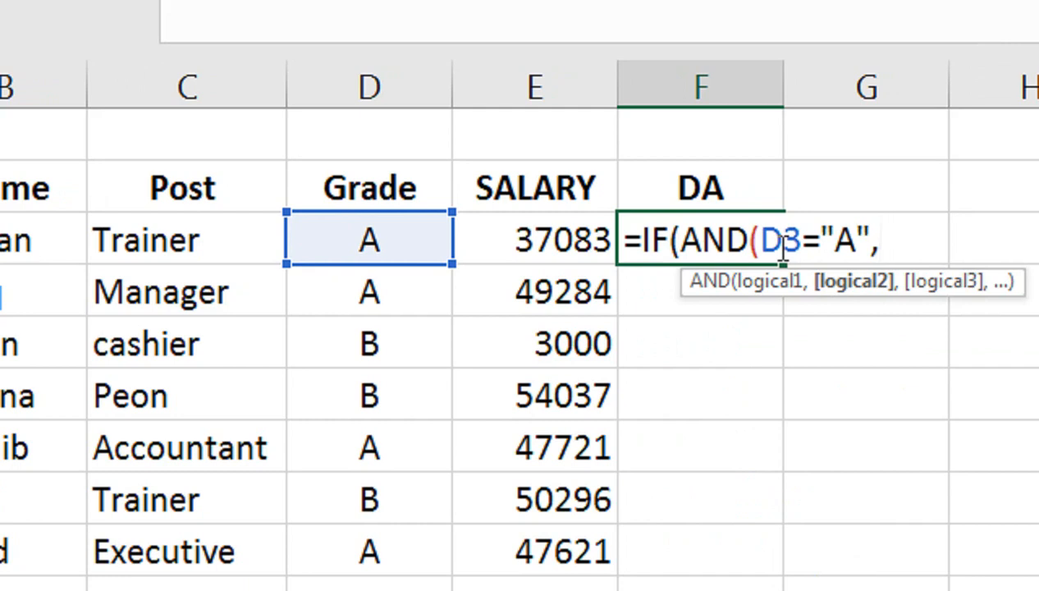
Step: Nest an OR function as the second AND argument in F3, with C3="Manager" as its first condition
text(OR()
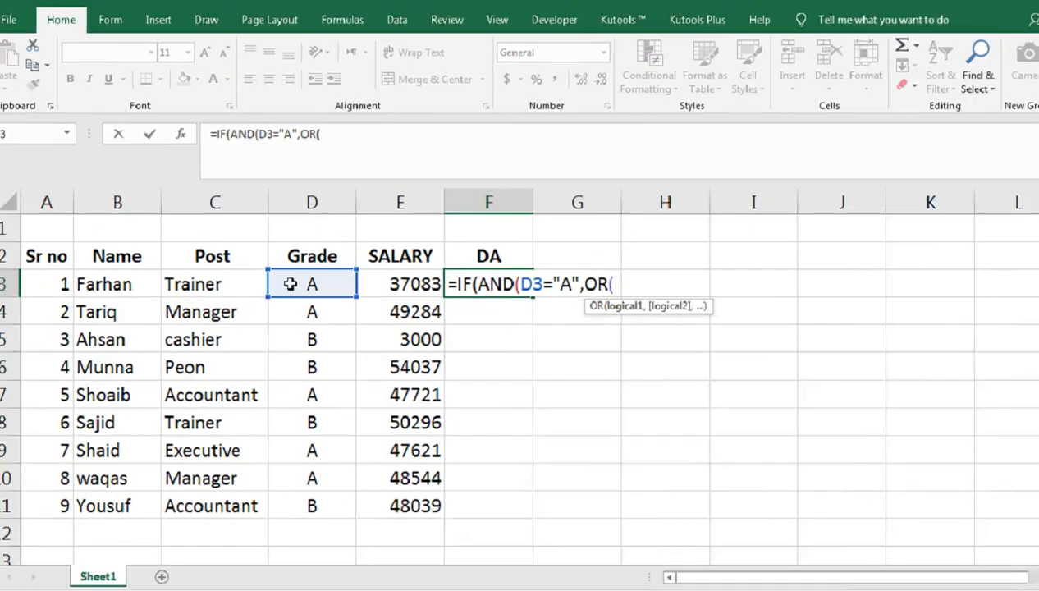
click(259, 233)
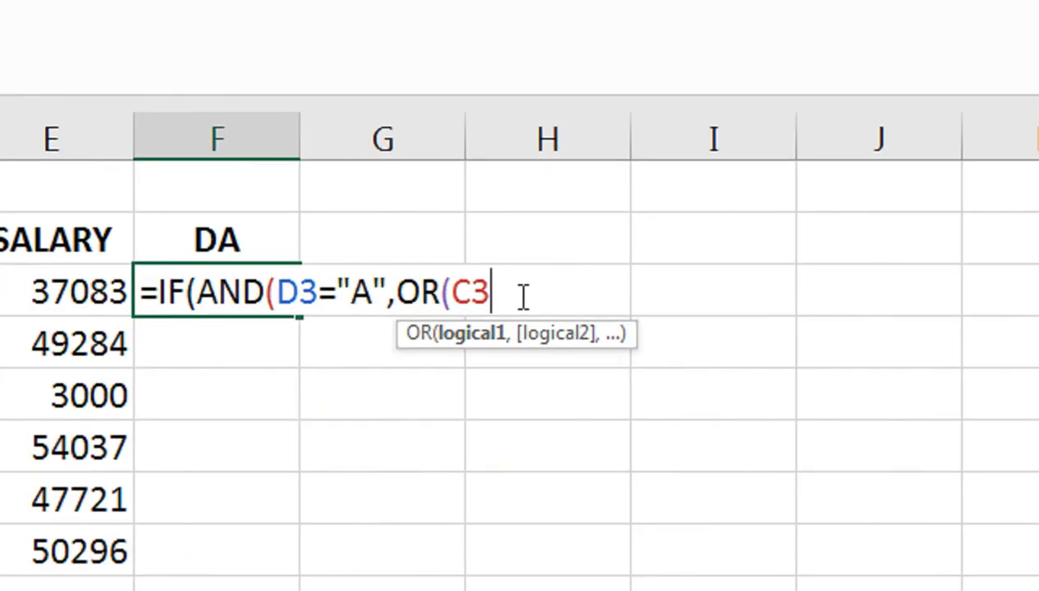
text(="mN)
key(BackSpace)
text(A)
key(BackSpace)
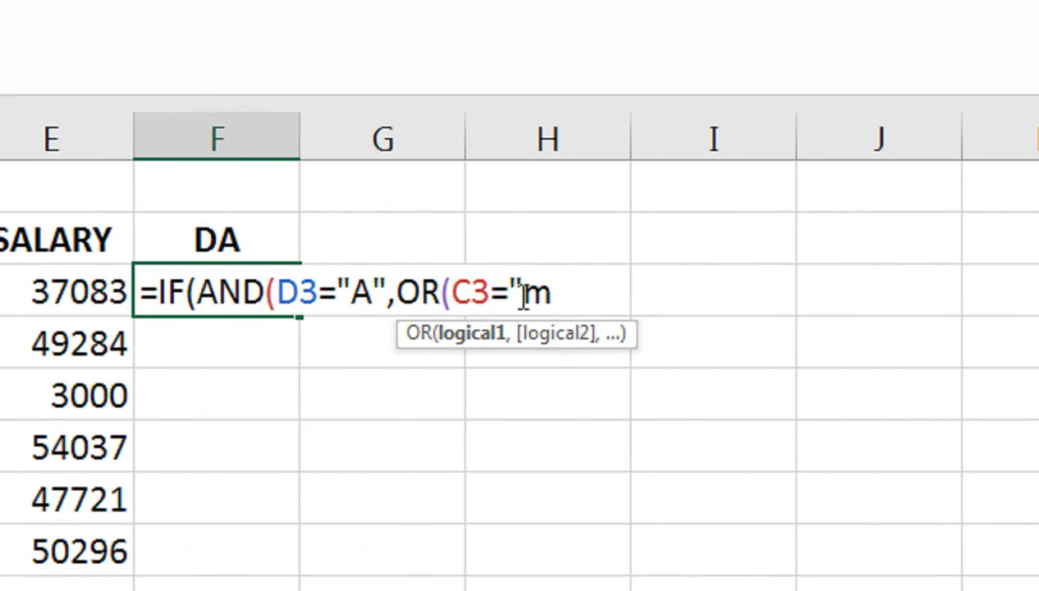
key(BackSpace)
text(Manag)
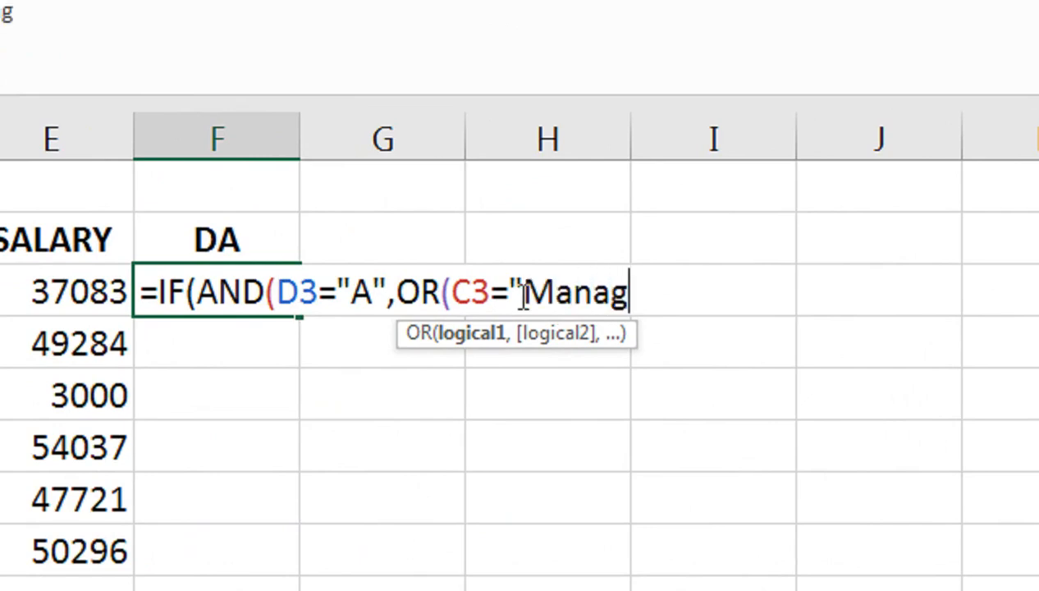
text(er",)
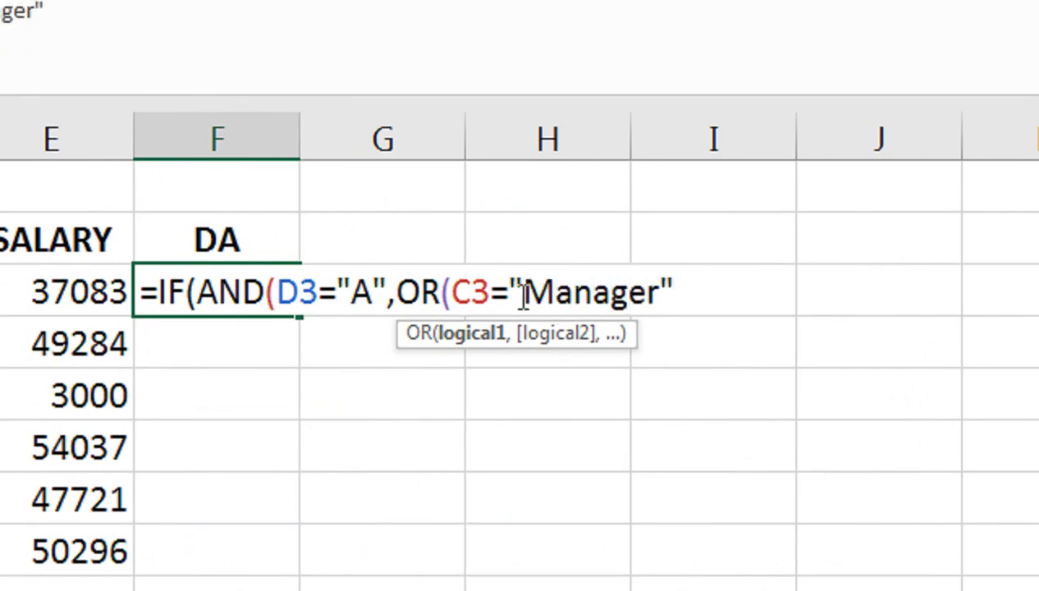
Step: Add "Accountant" as the second OR argument in the F3 formula, and close the OR and AND functions
text(")
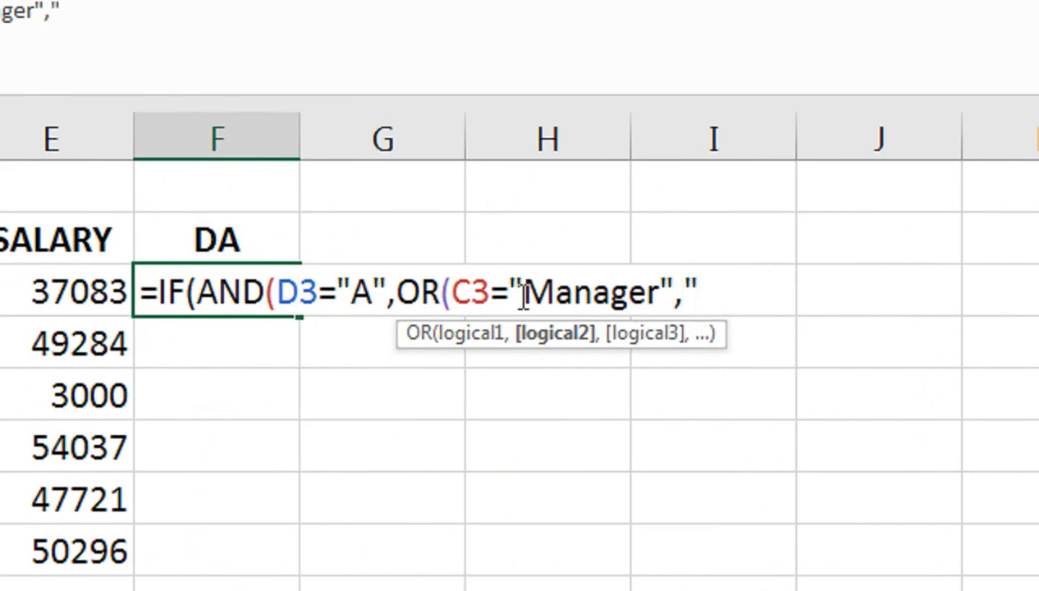
text(A)
text(ccou)
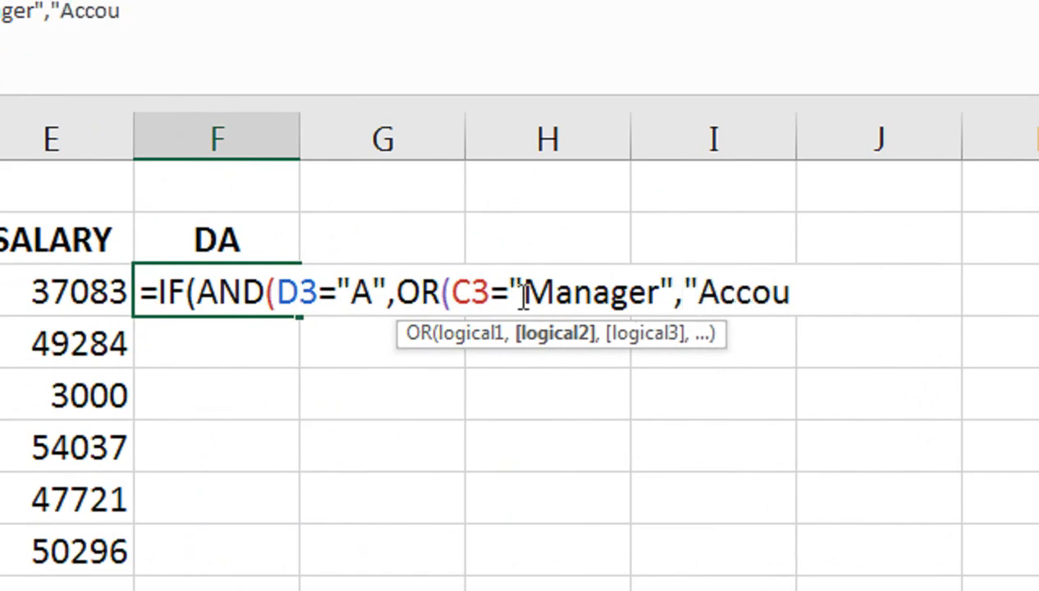
text(ntanc)
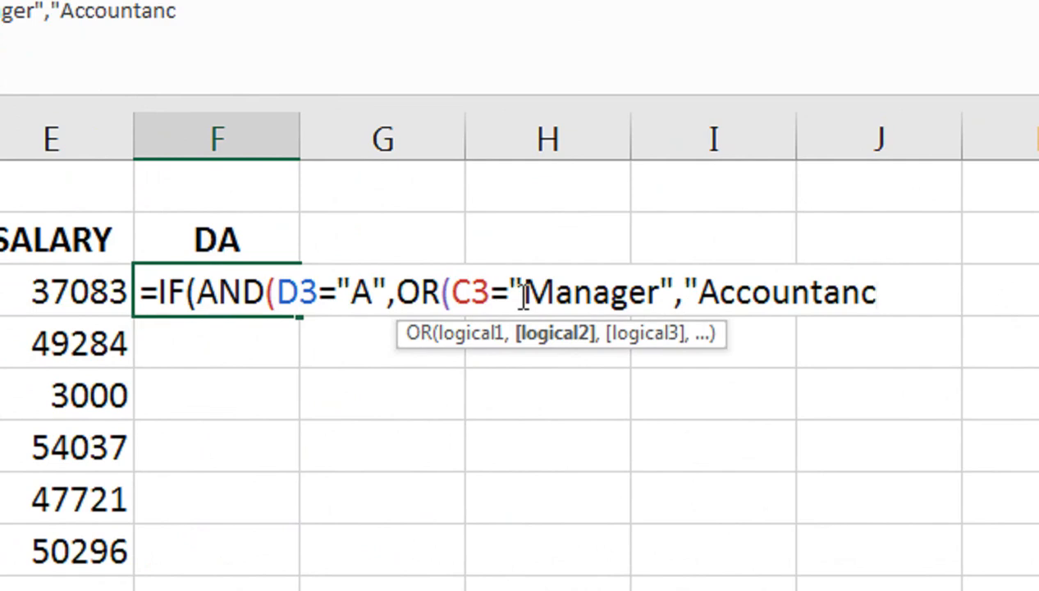
key(BackSpace)
text(t)
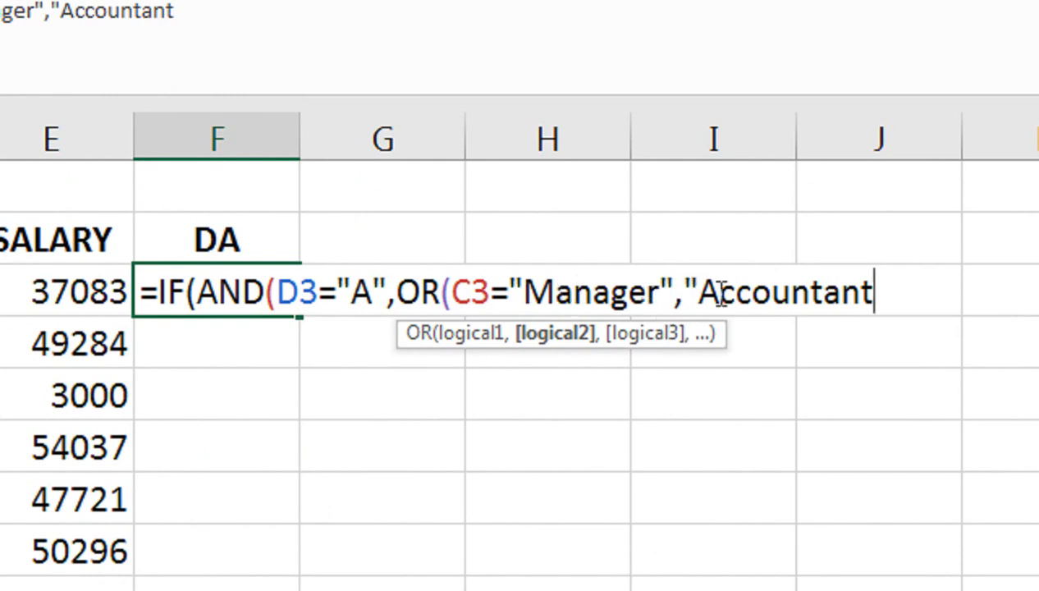
text(")
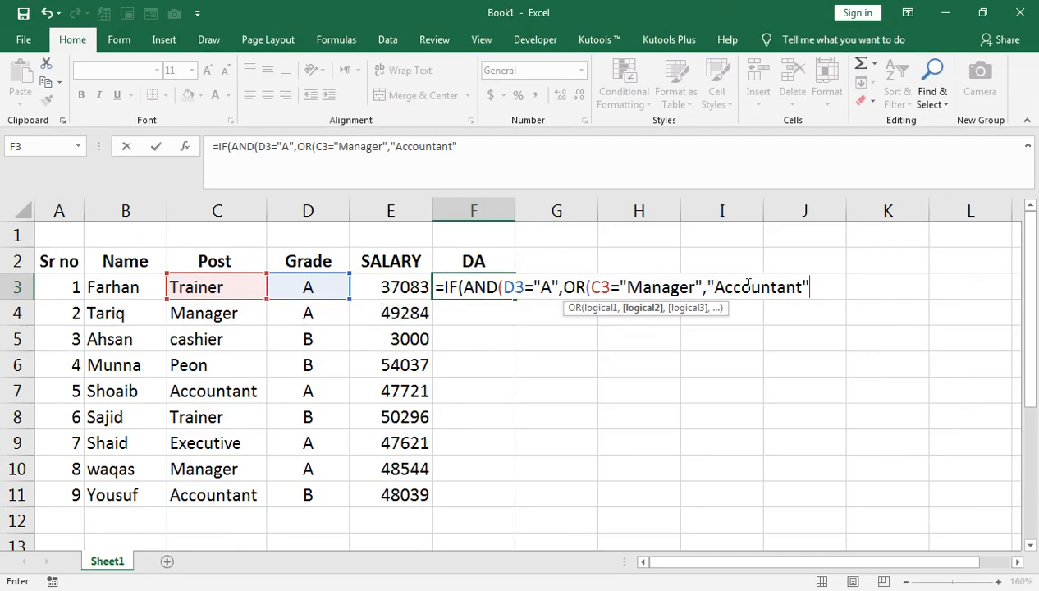
text())
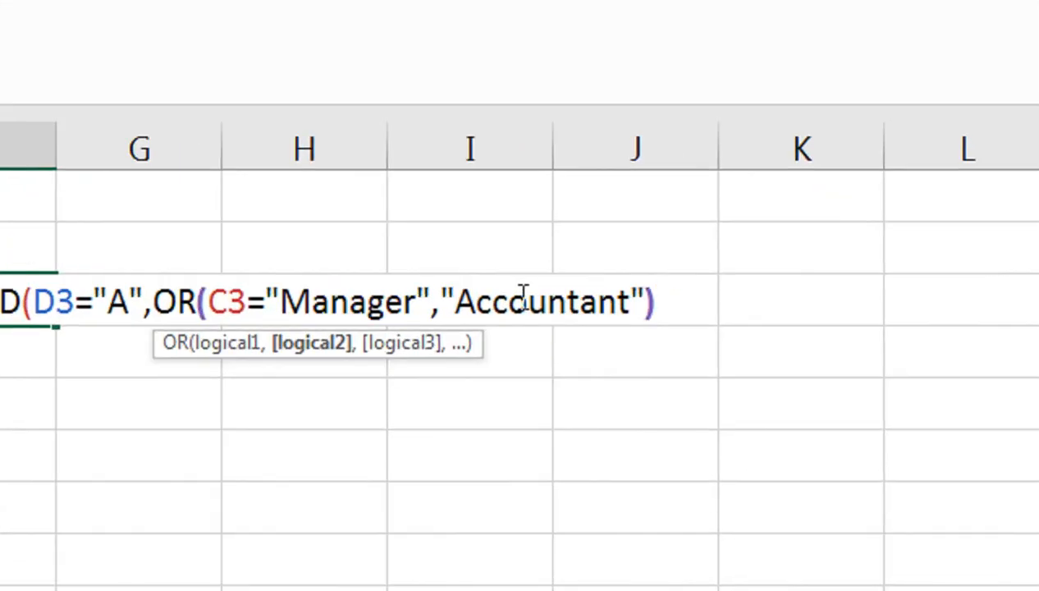
text())
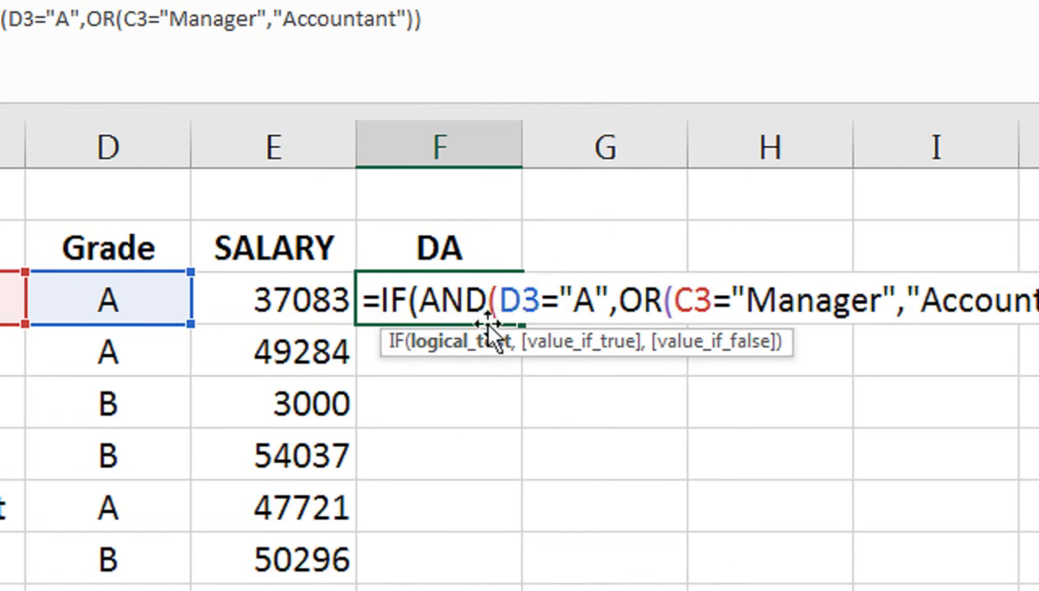
Step: Complete the F3 formula with "Ok" as the value if true and "Not Ok" as the value if false
key(End)
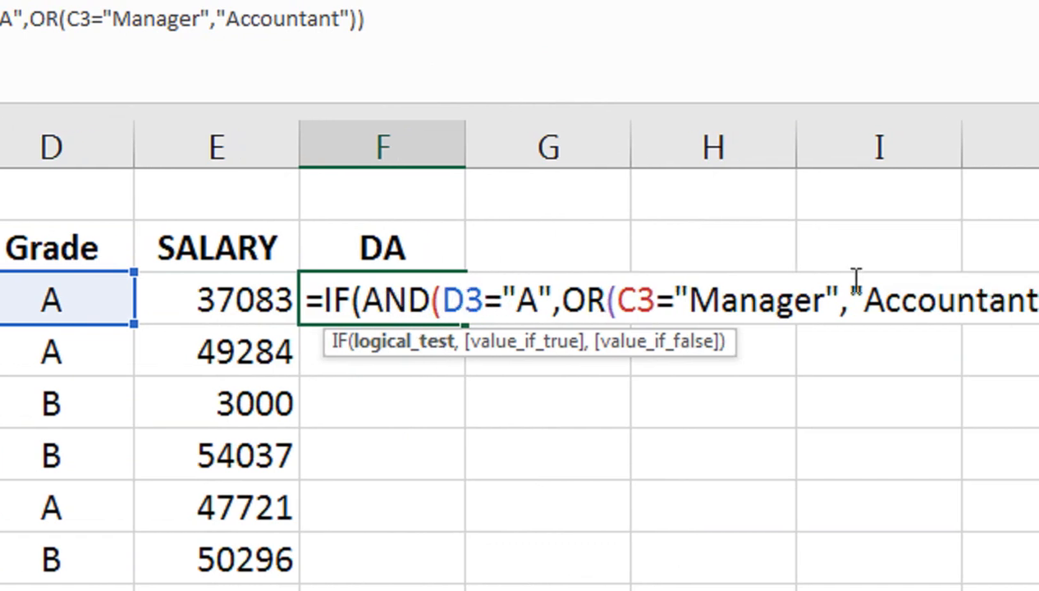
text(,)
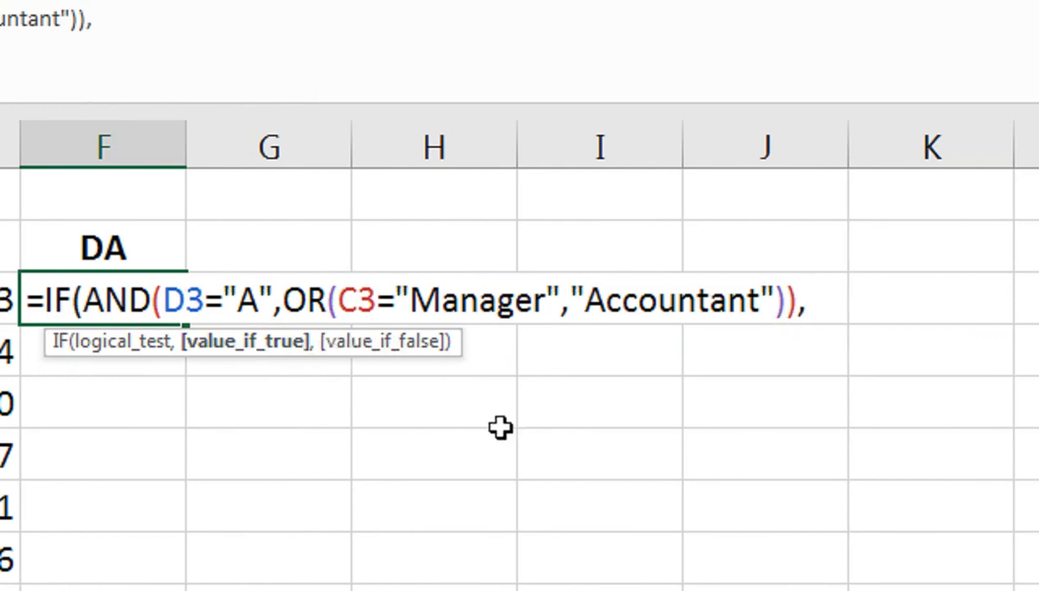
text("ok")
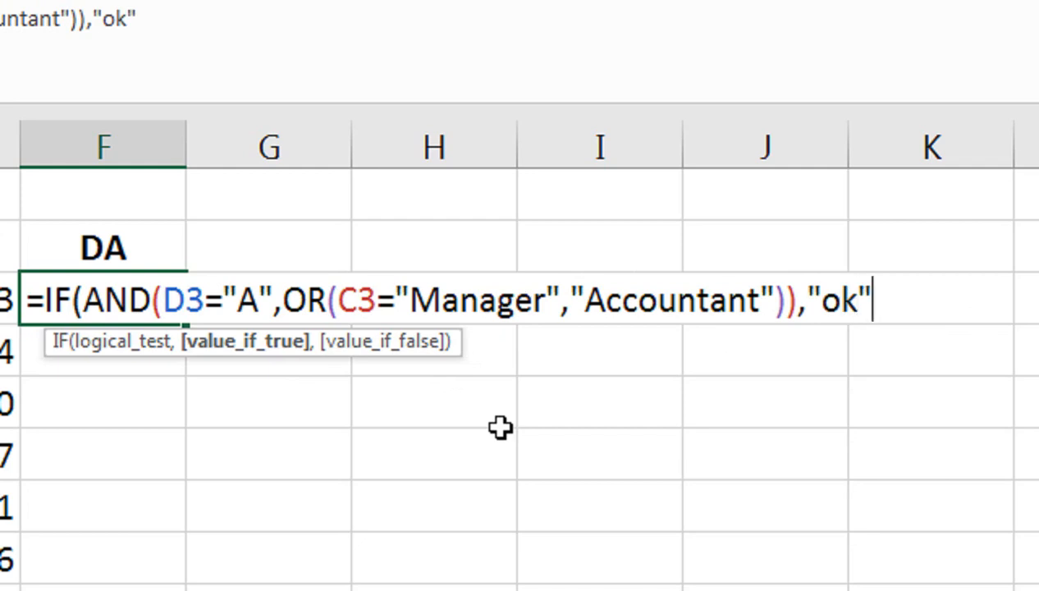
text(,)
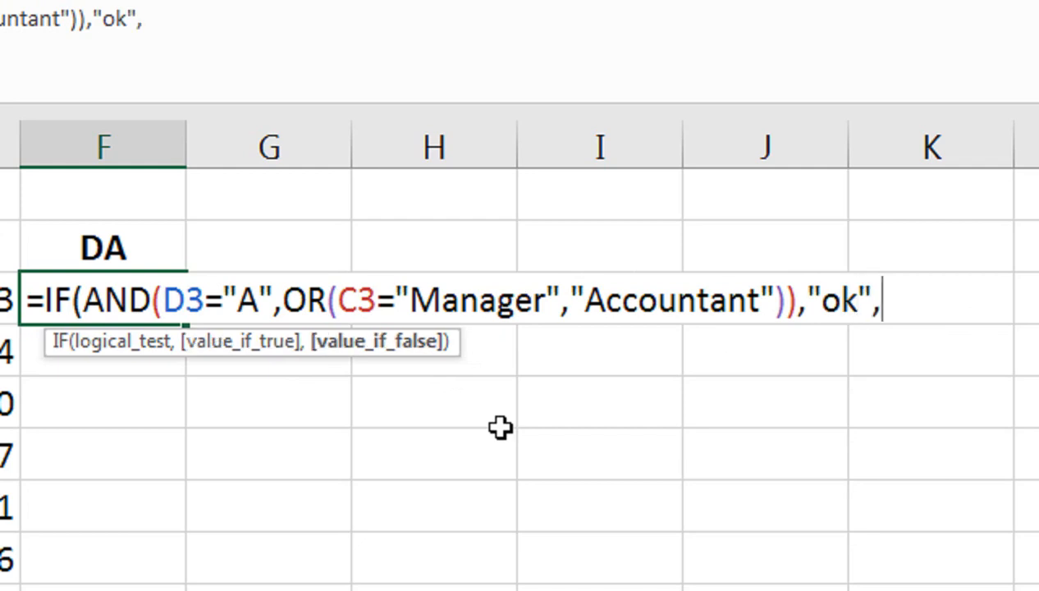
text("n)
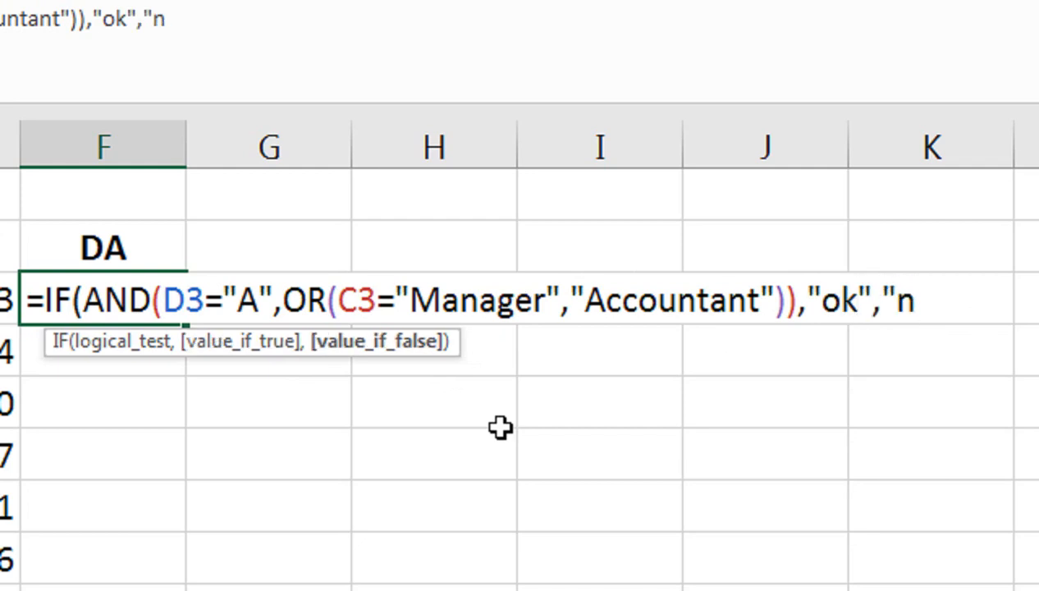
key(BackSpace)
text(Not)
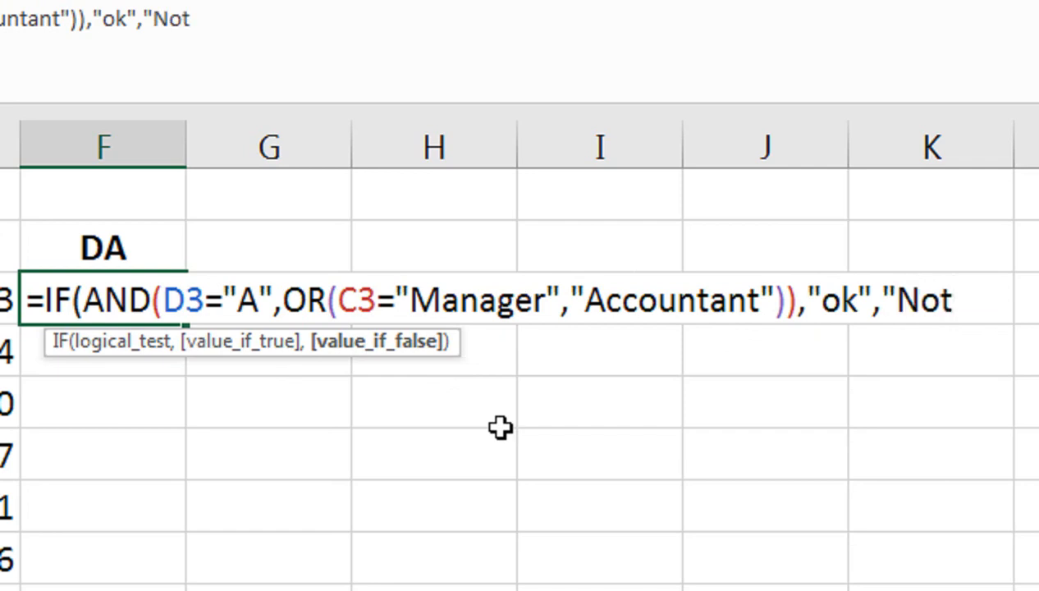
text( Ok)
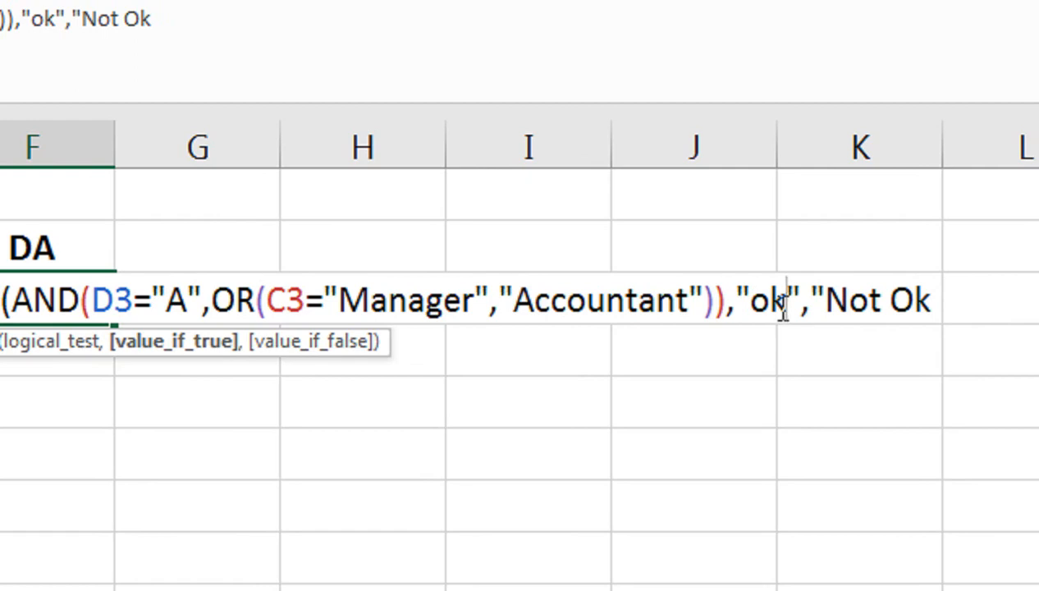
key(BackSpace)
text(Ok)
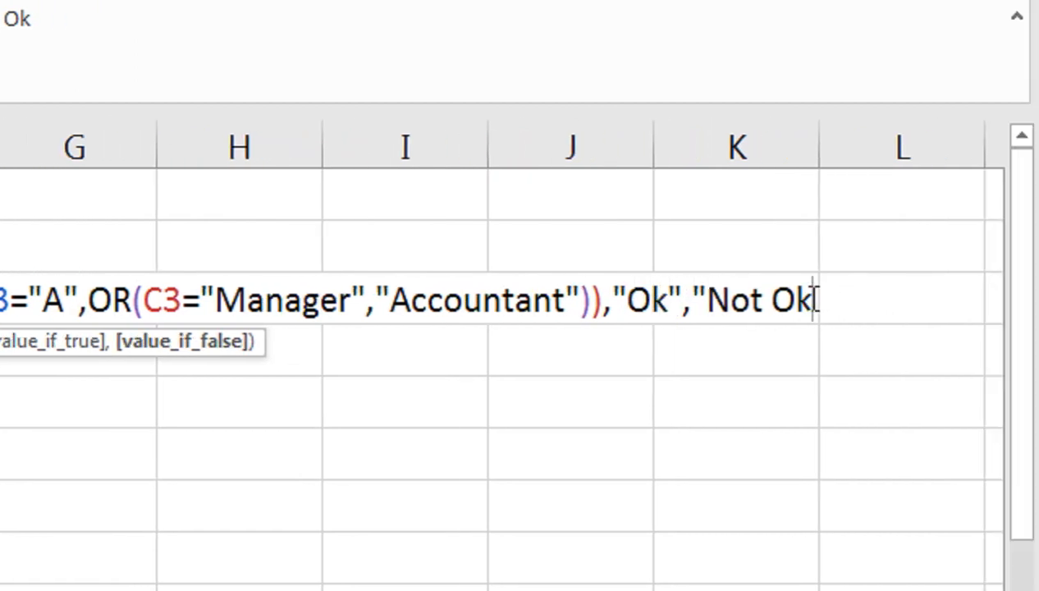
text("))
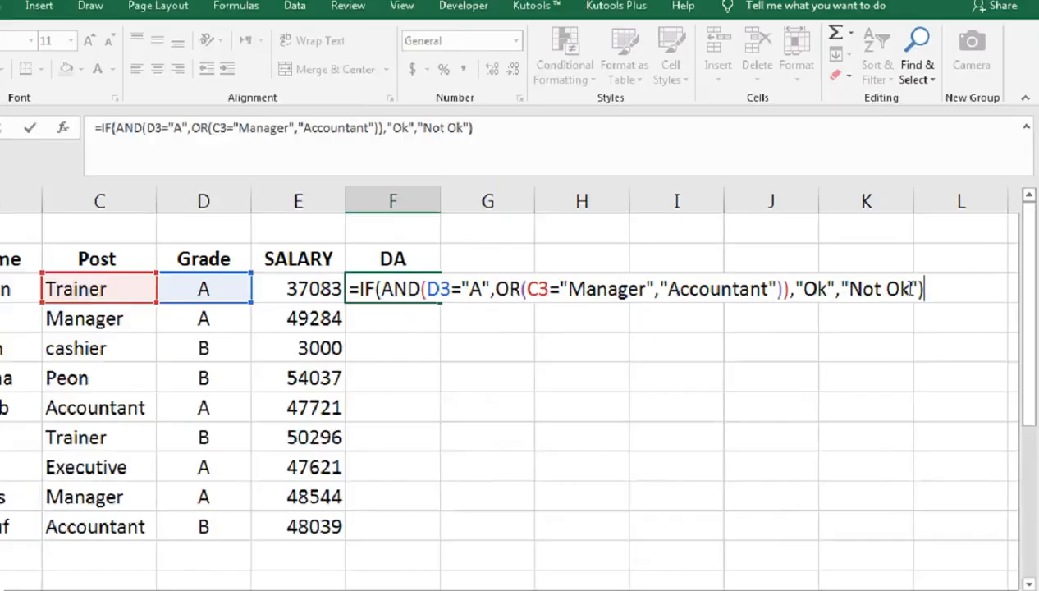
key(Return)
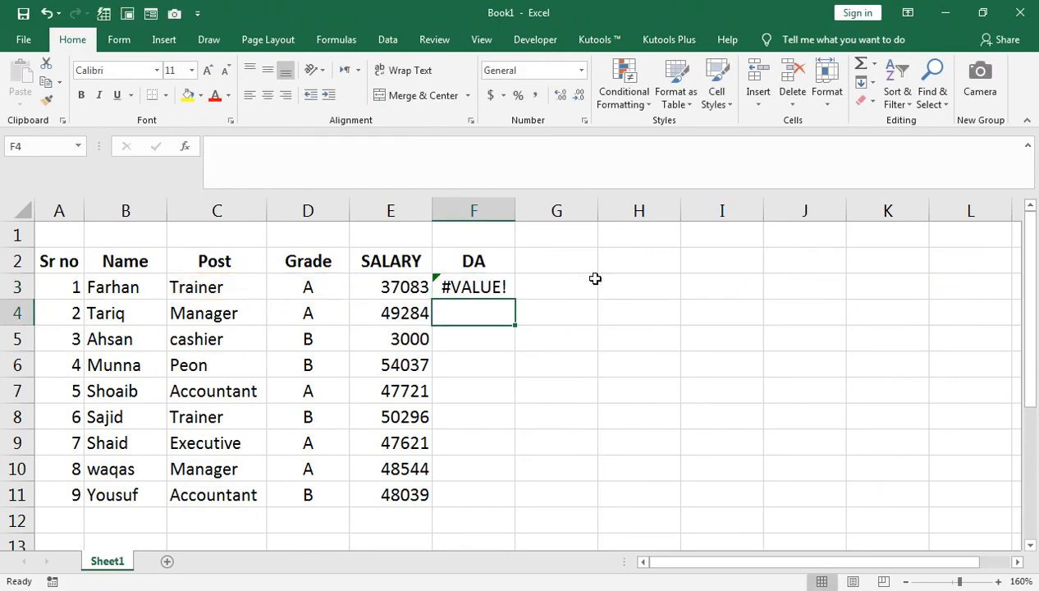
Step: Correct the second OR condition in the F3 formula to C3="Accountant"
click(448, 280)
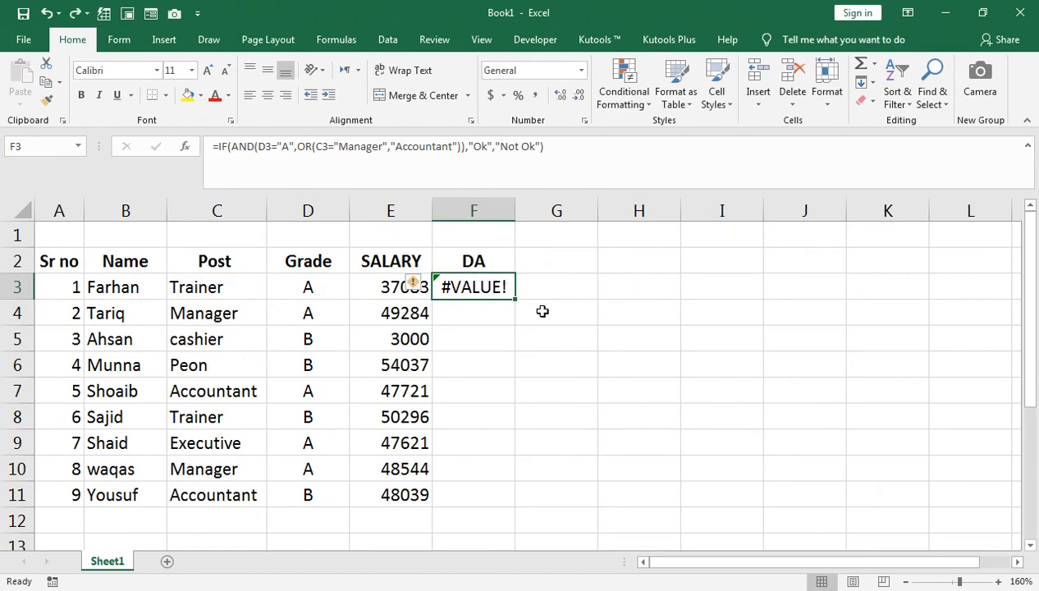
double_click(470, 285)
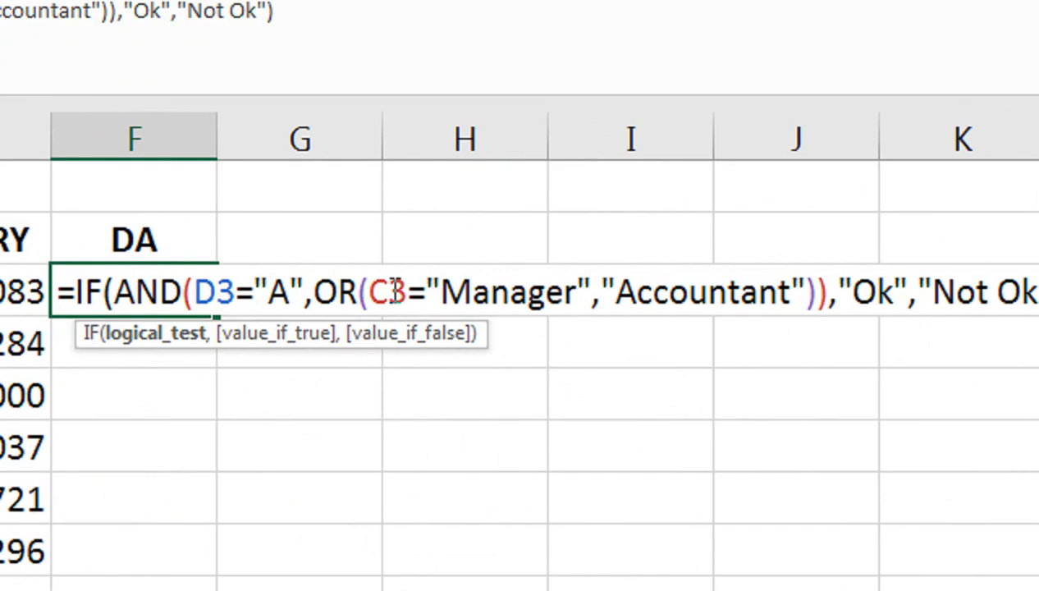
click(600, 293)
text(,)
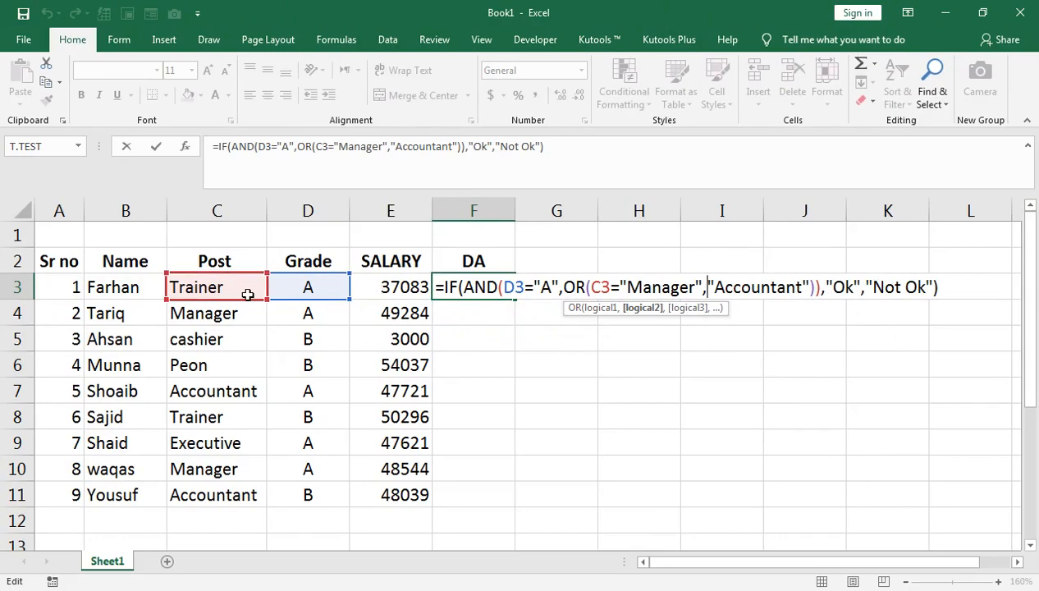
click(243, 289)
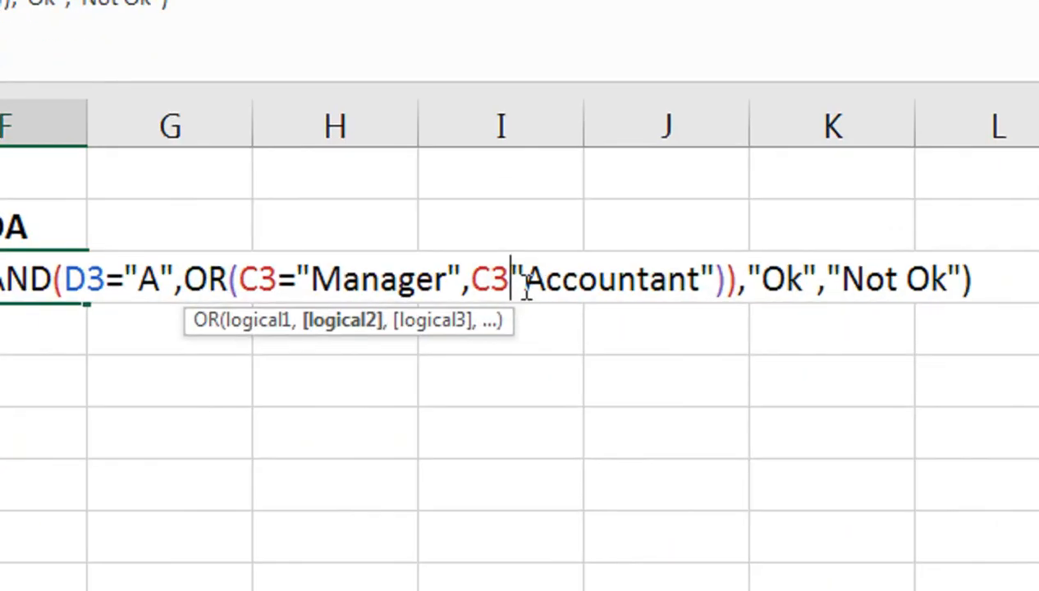
text(=)
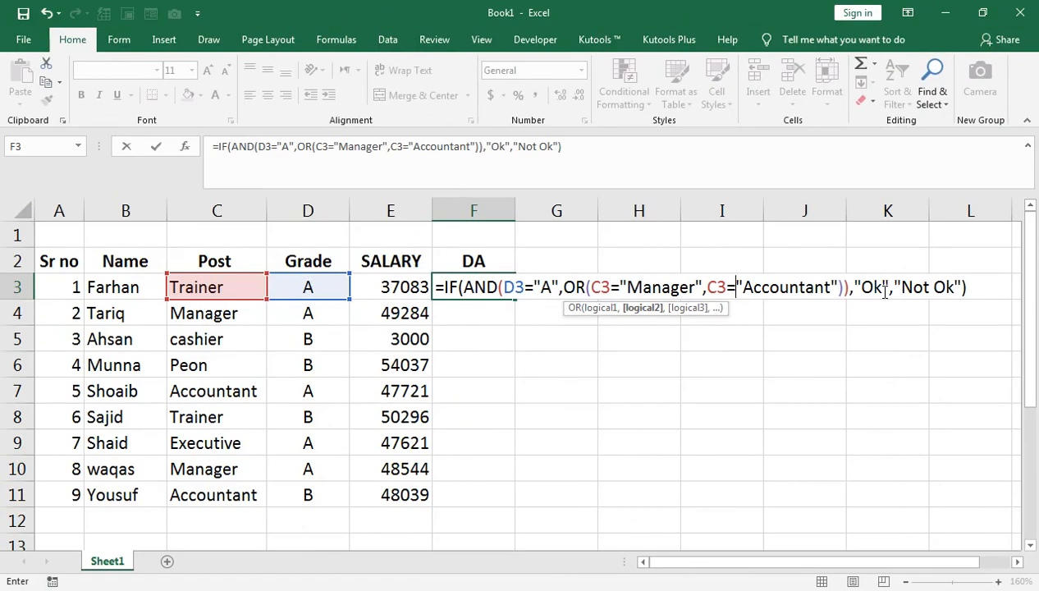
key(Return)
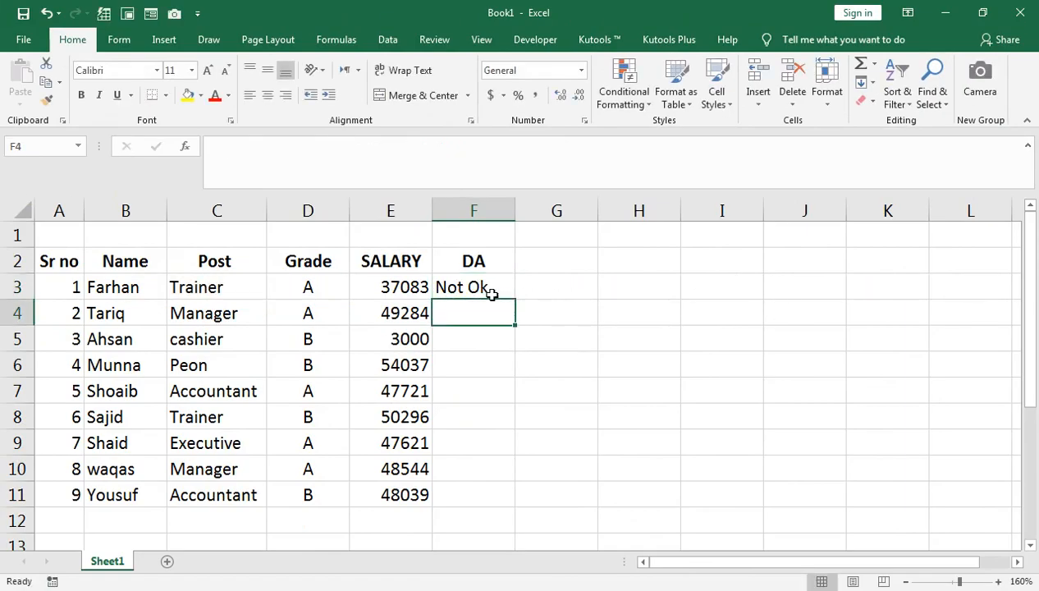
Step: Fill the F3 formula down the DA column for all rows of the table
click(314, 293)
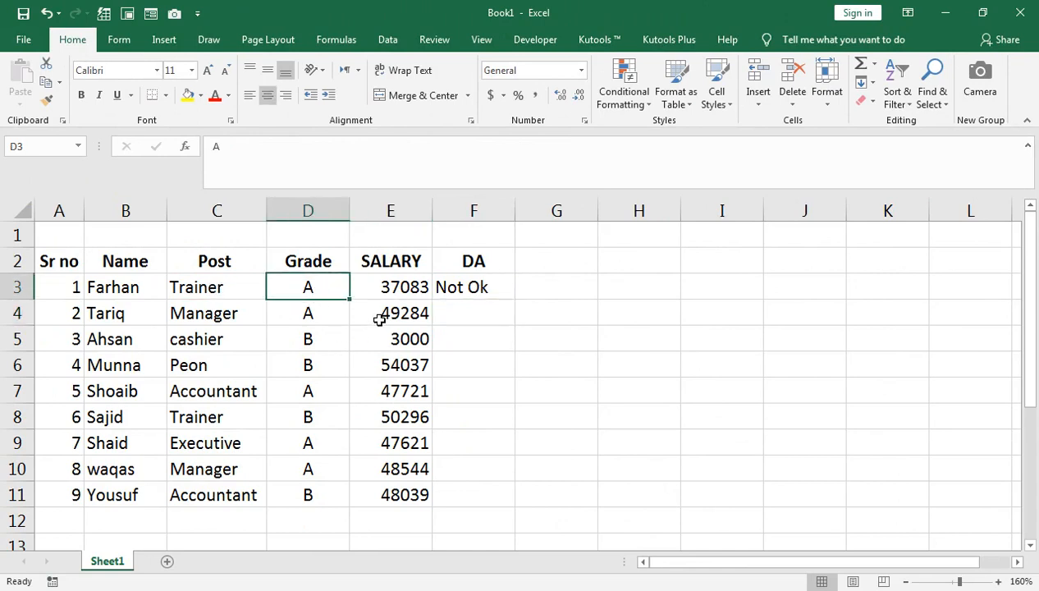
click(464, 291)
double_click(515, 301)
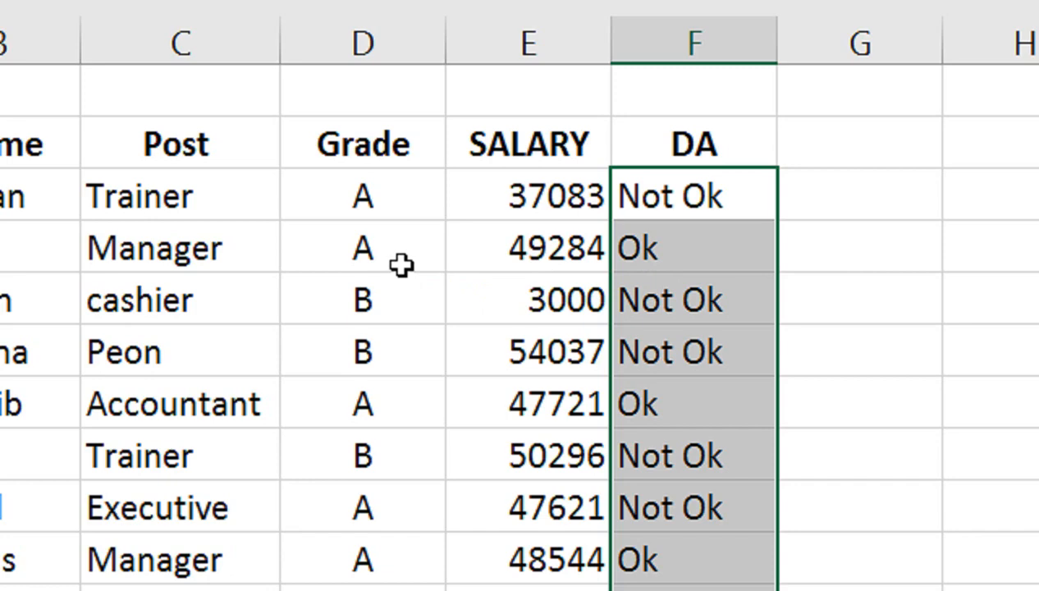
Step: Remove the "Ok" and "Not Ok" results from the IF formula in F3, keeping its AND/OR test
click(671, 195)
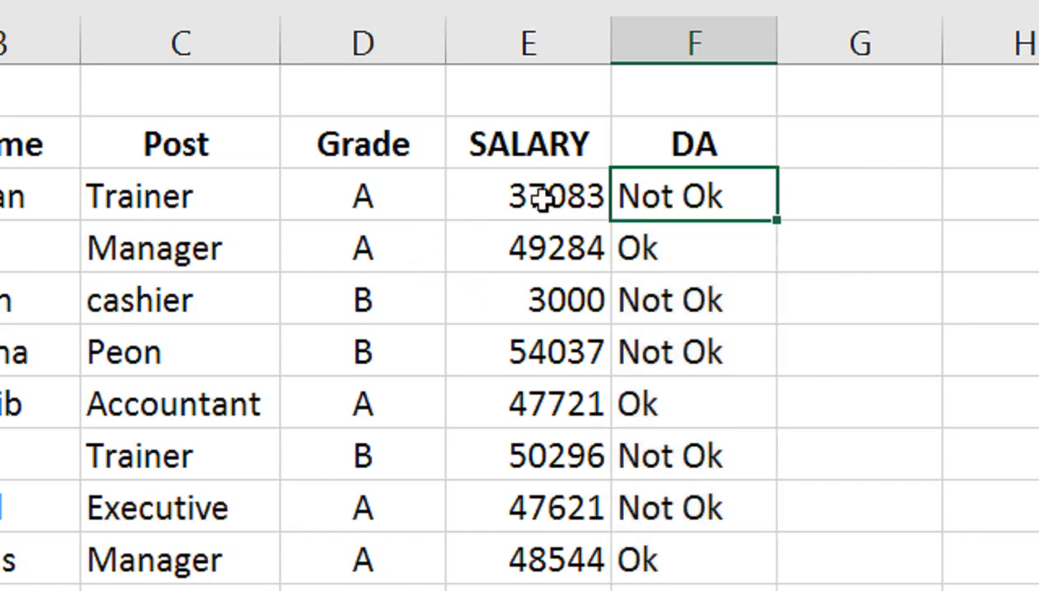
click(650, 207)
double_click(650, 208)
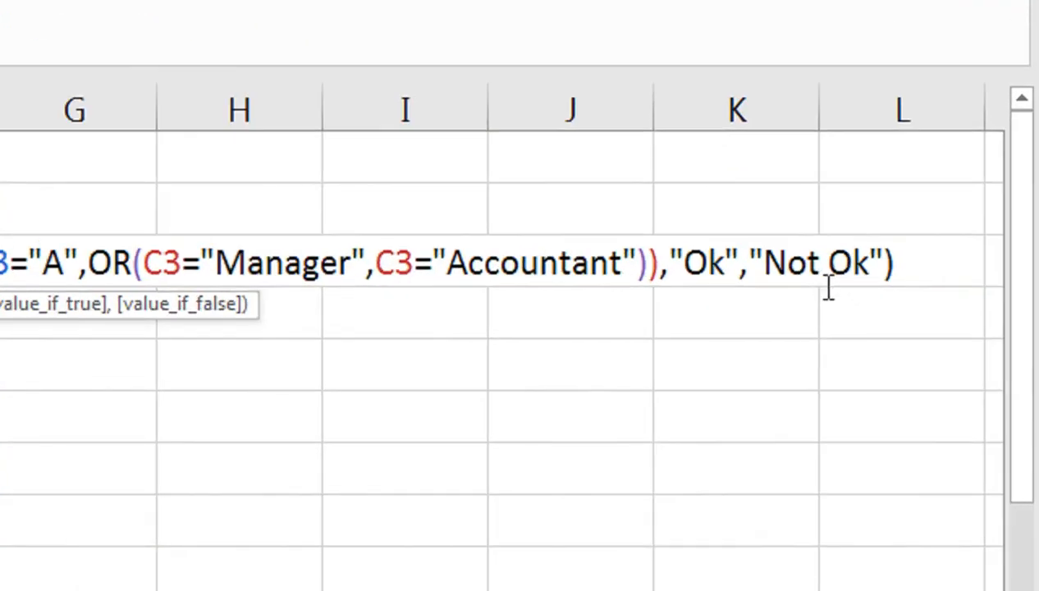
click(728, 263)
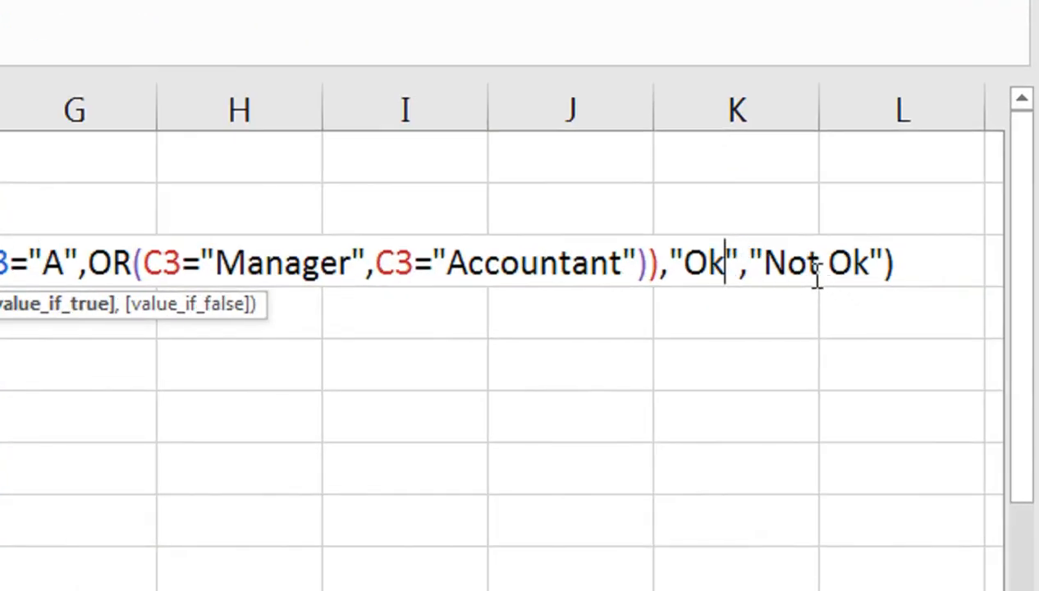
click(887, 259)
key(BackSpace)
key(BackSpace)
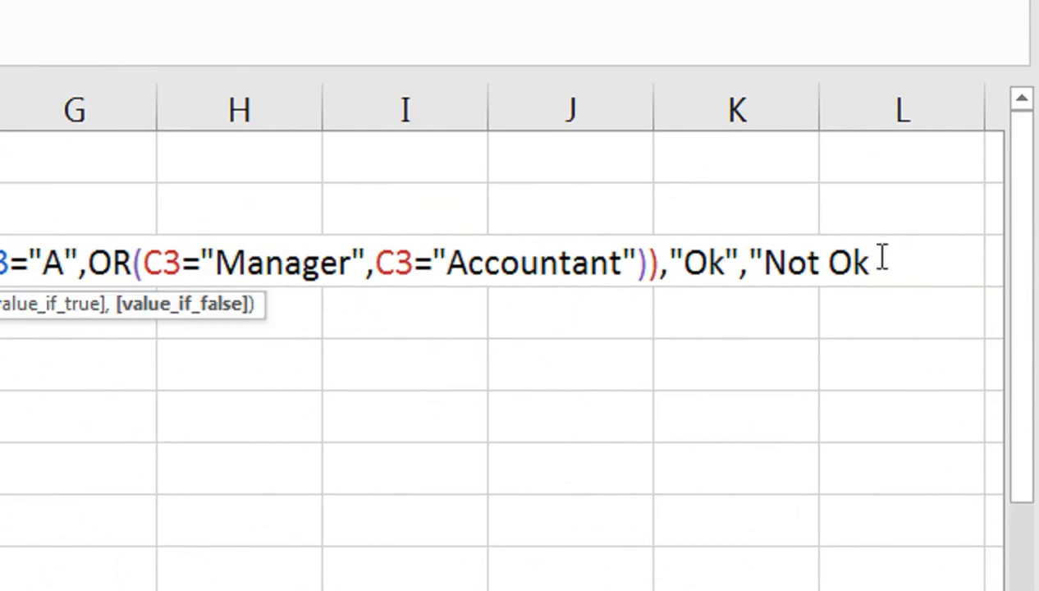
text())
click(872, 261)
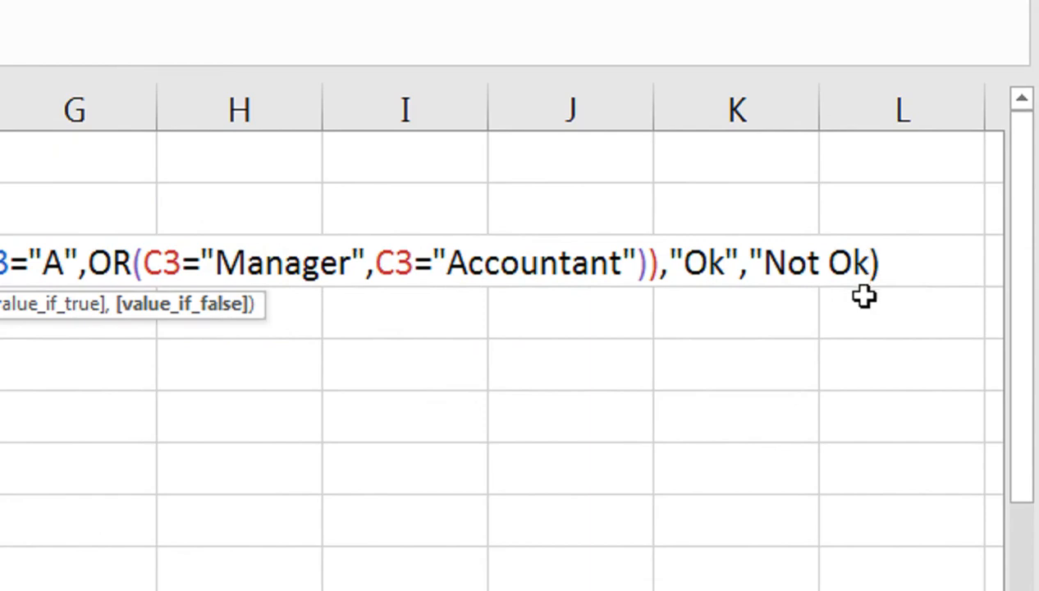
key(BackSpace)
key(BackSpace)
key(BackSpace)
key(BackSpace)
key(BackSpace)
key(BackSpace)
key(BackSpace)
key(BackSpace)
key(BackSpace)
key(BackSpace)
key(BackSpace)
key(BackSpace)
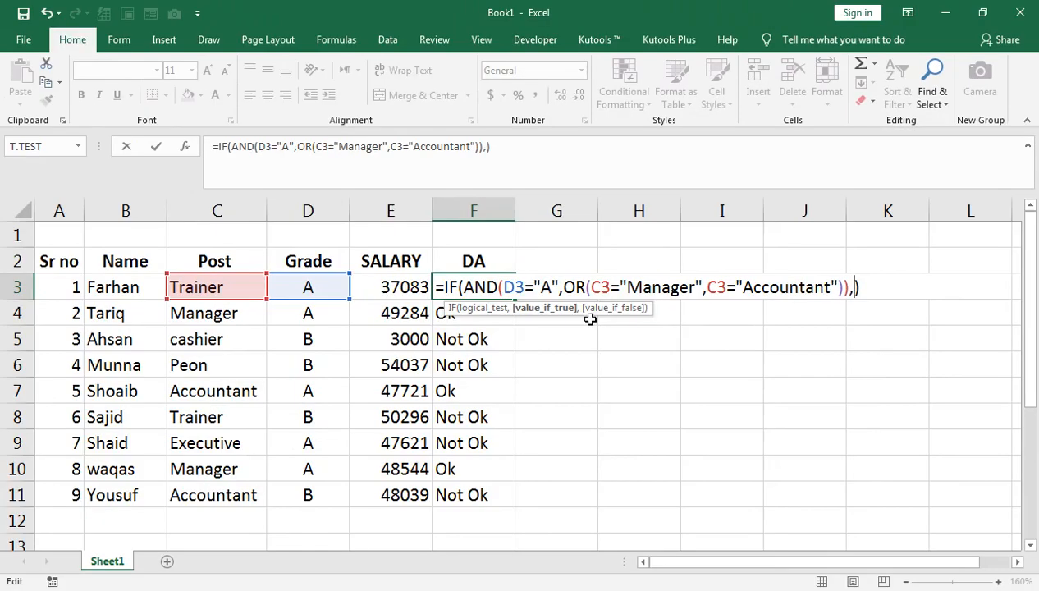
Step: Complete the F3 formula with E3*40% as the value if true and E3*5% as the value if false
click(402, 286)
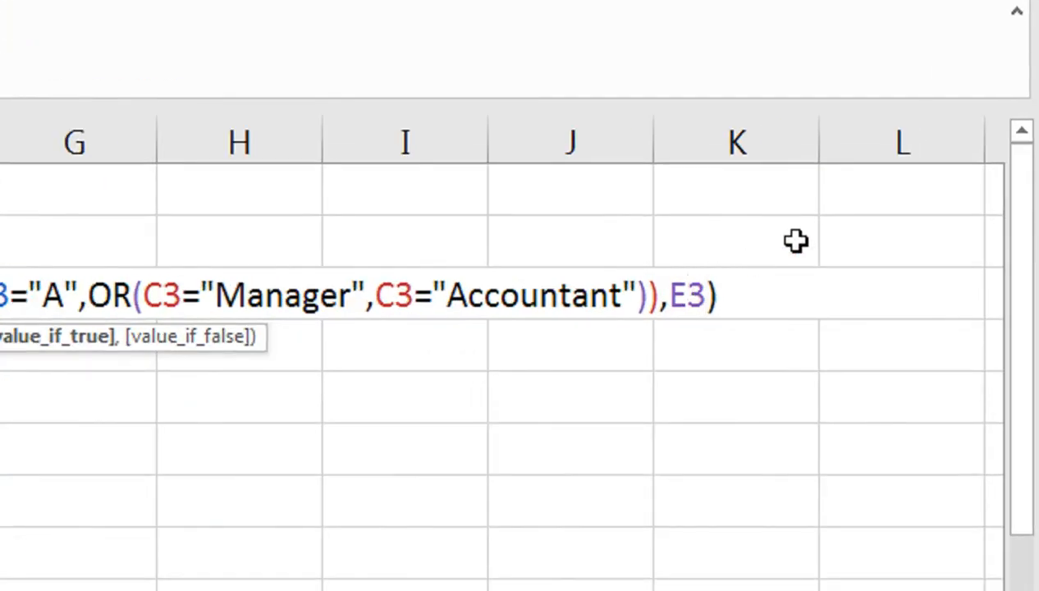
text(*40%)
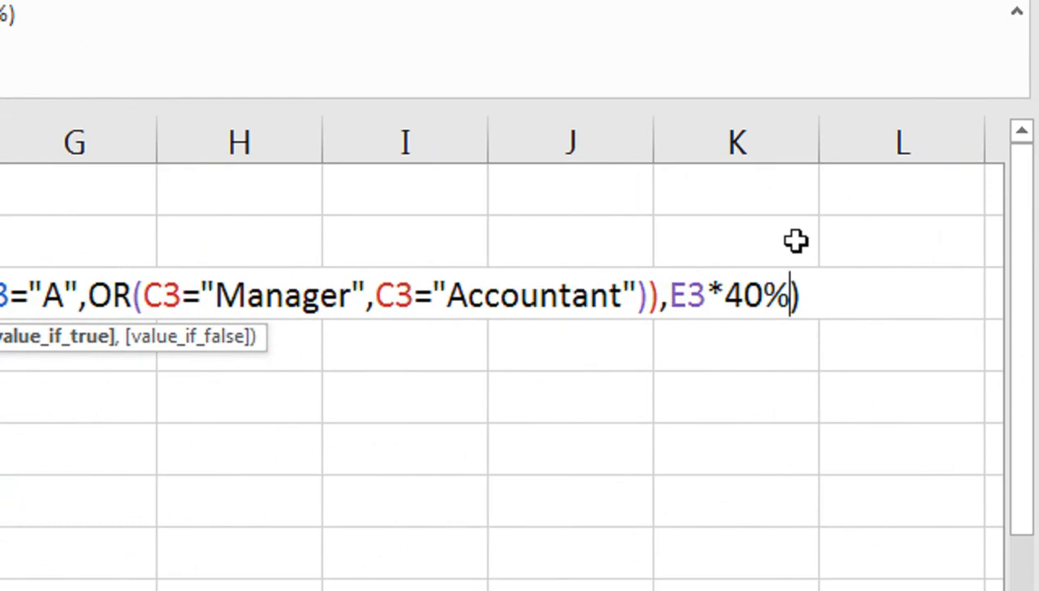
text(,)
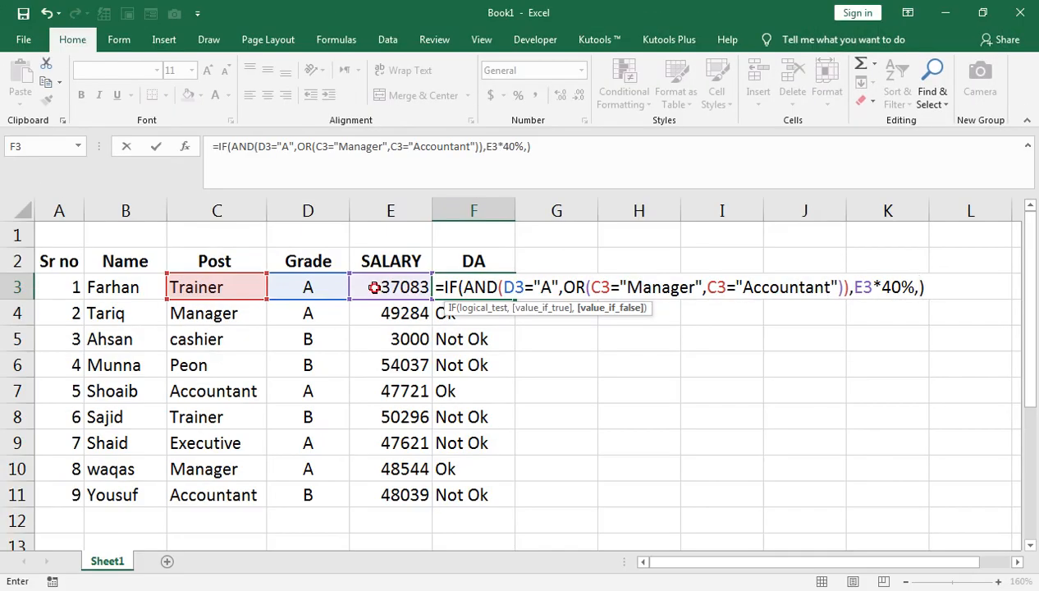
click(374, 288)
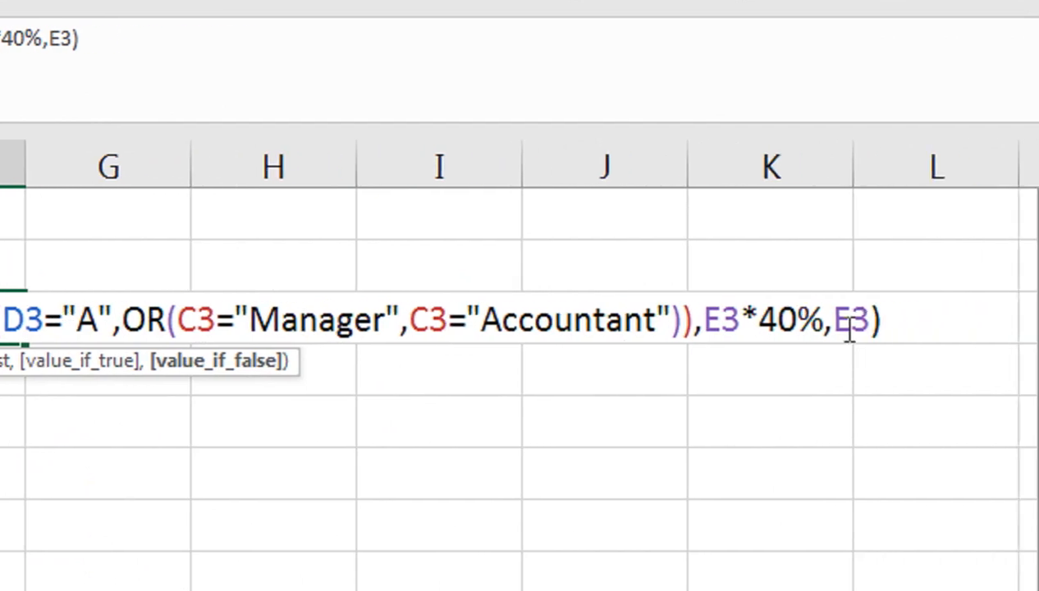
text(*5)
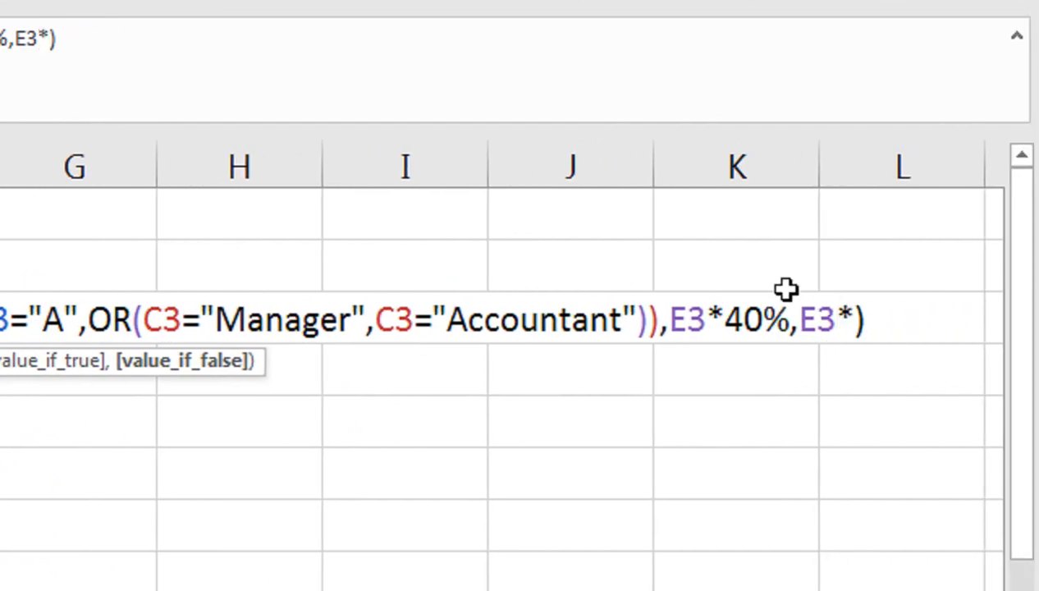
text(%)
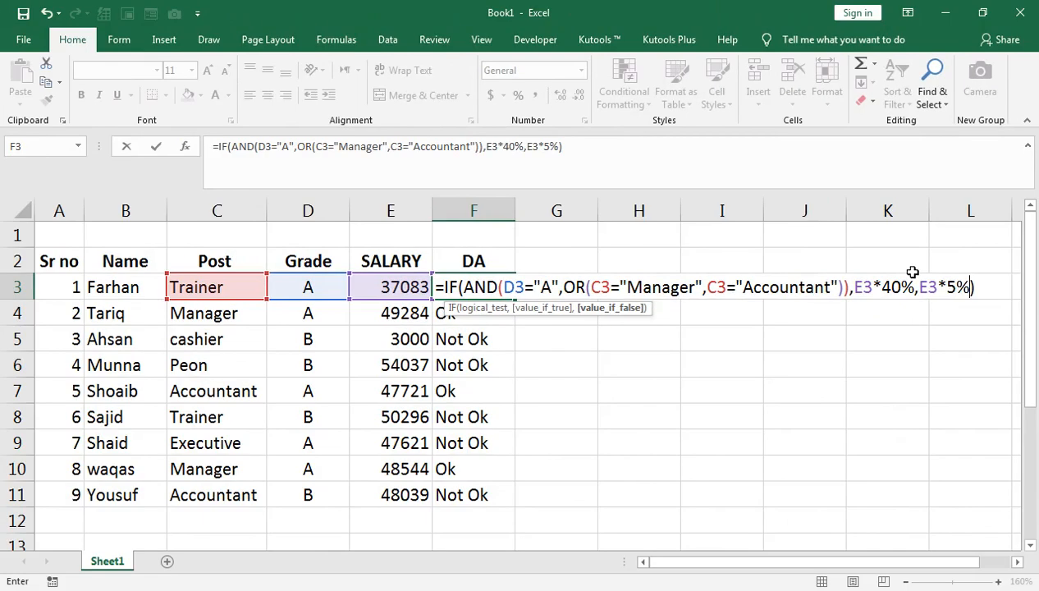
key(Return)
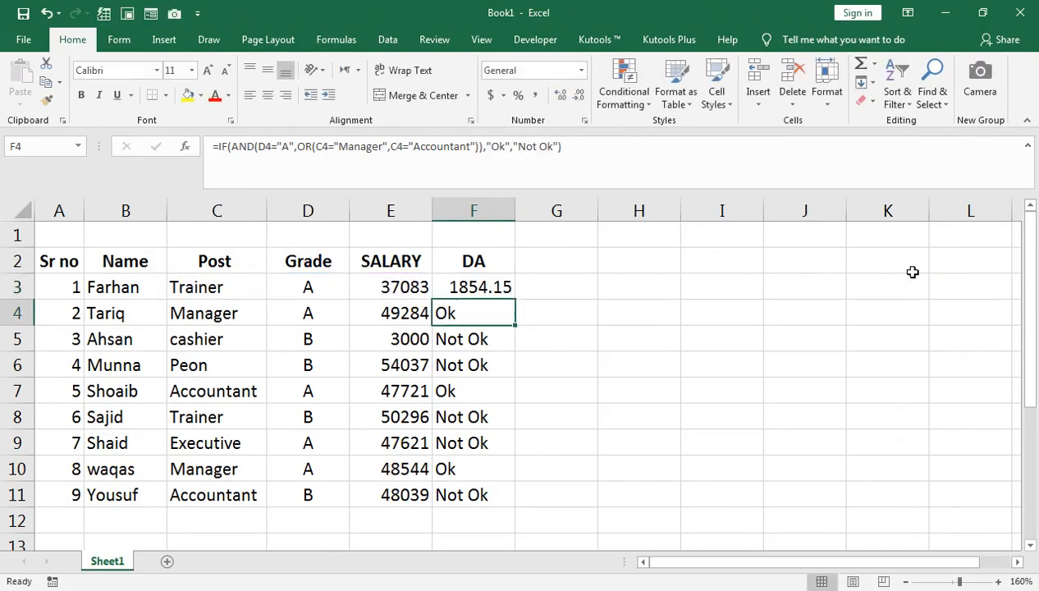
Step: Fill the revised F3 formula down the DA column through row 11
click(504, 277)
double_click(513, 300)
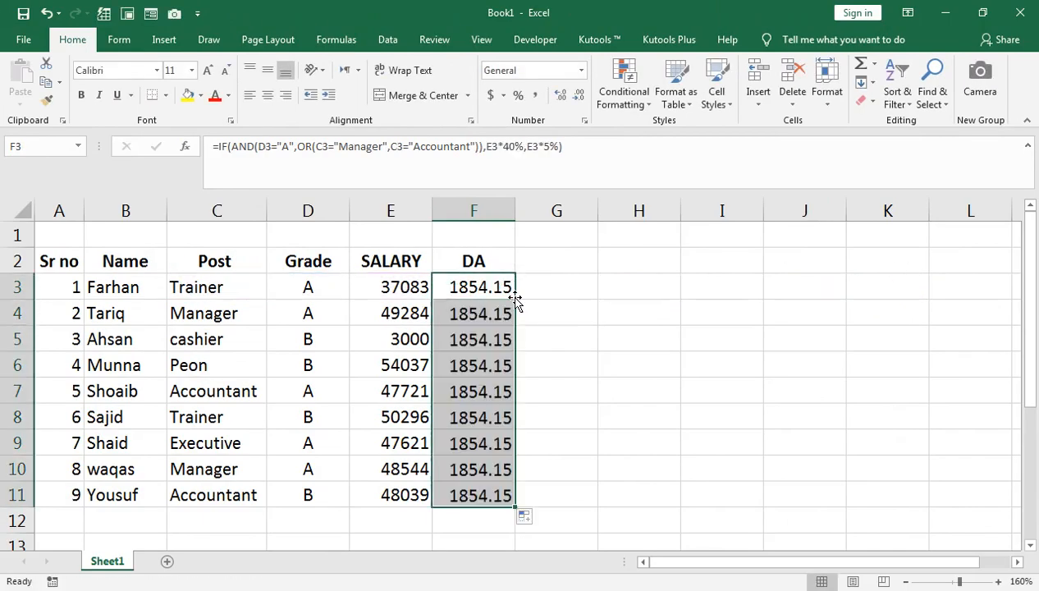
click(483, 283)
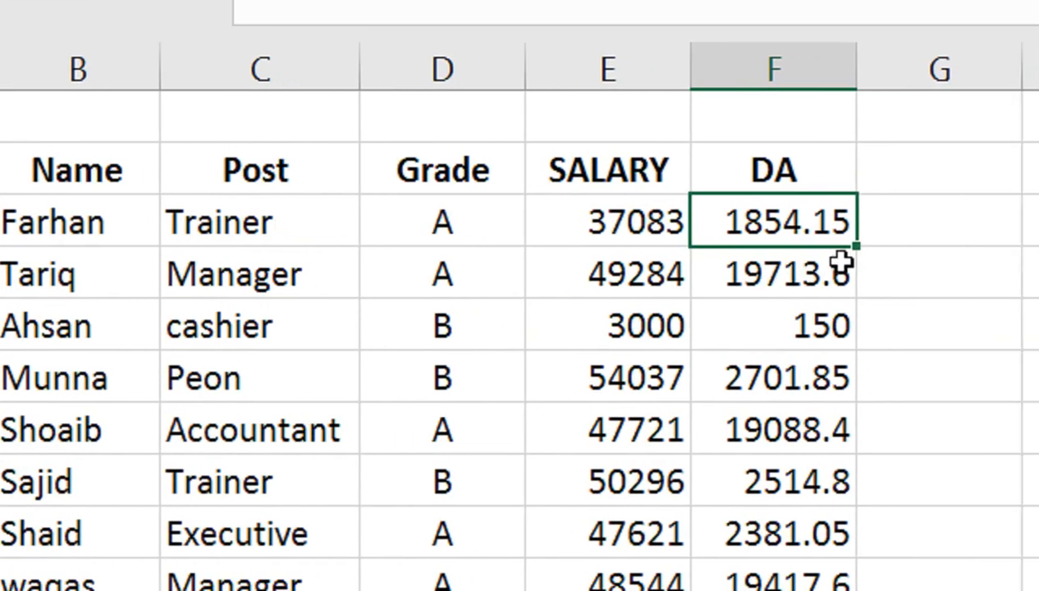
Step: Enter the check formula =F4*40/100 in G4 beside the first Manager's DA
click(995, 263)
text(=)
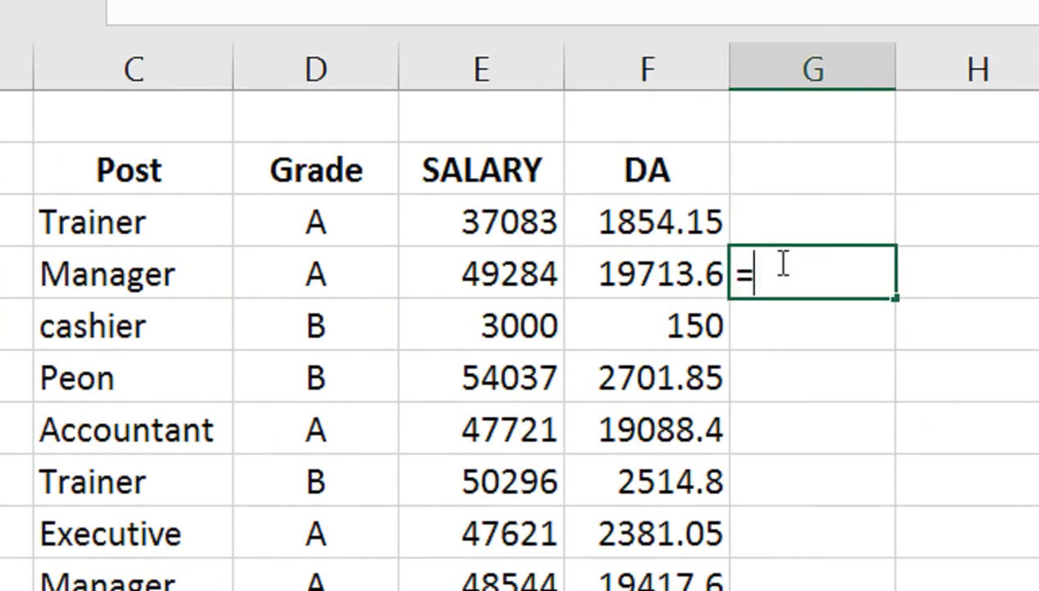
key(Left)
text(*40/)
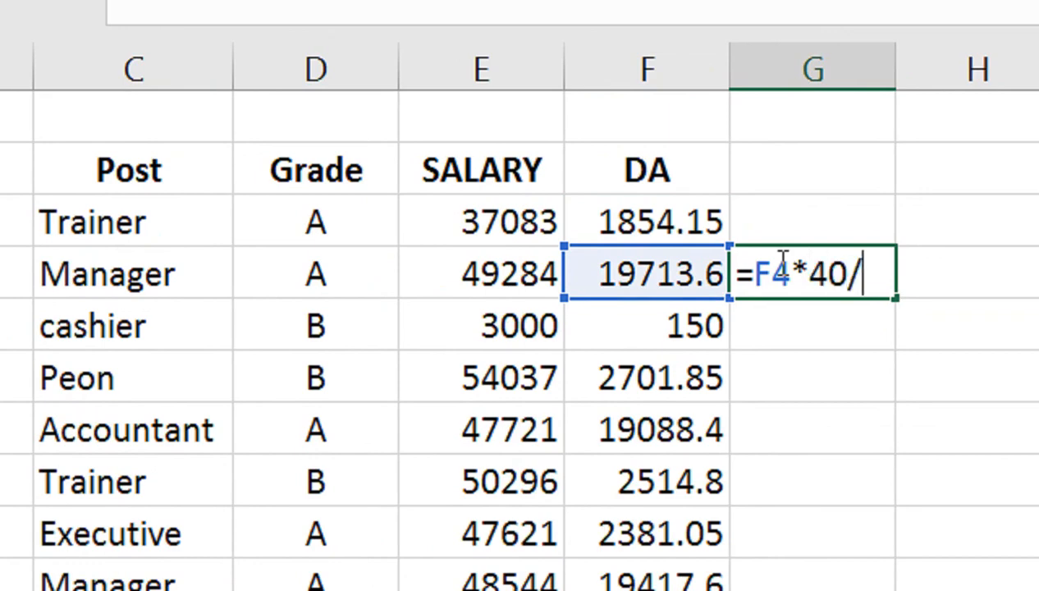
text(10)
key(Return)
click(781, 269)
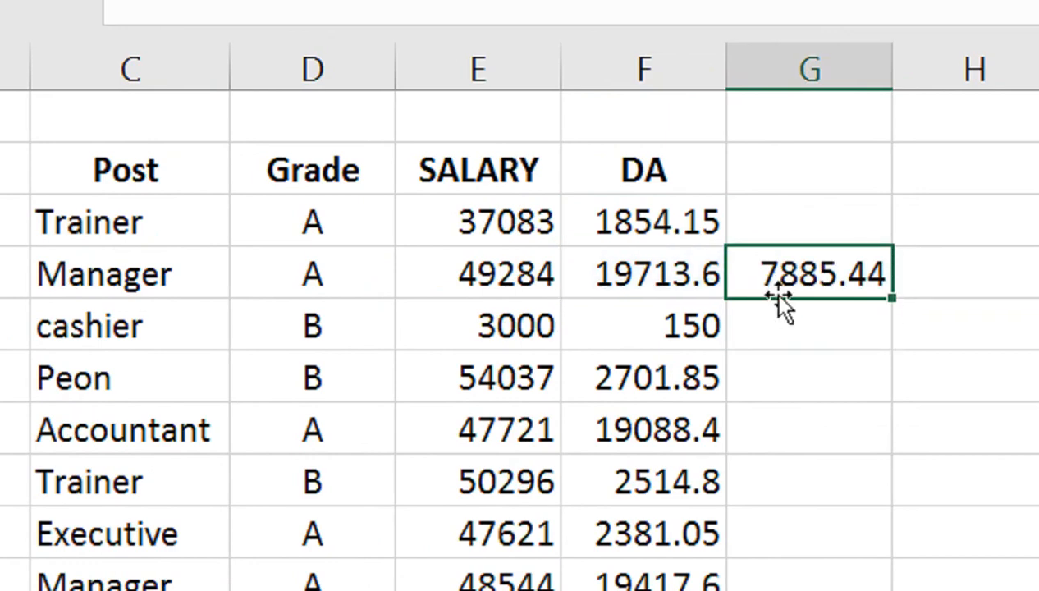
Step: Correct the G4 check formula to multiply the salary in E4 instead of F4 by 40/100
double_click(784, 279)
key(BackSpace)
key(BackSpace)
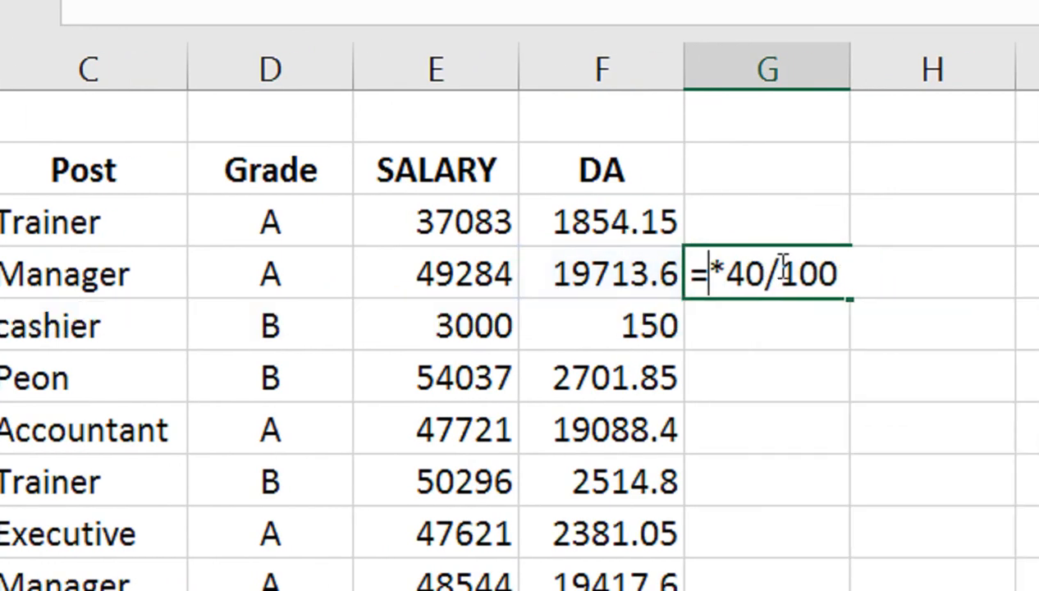
click(462, 275)
key(Return)
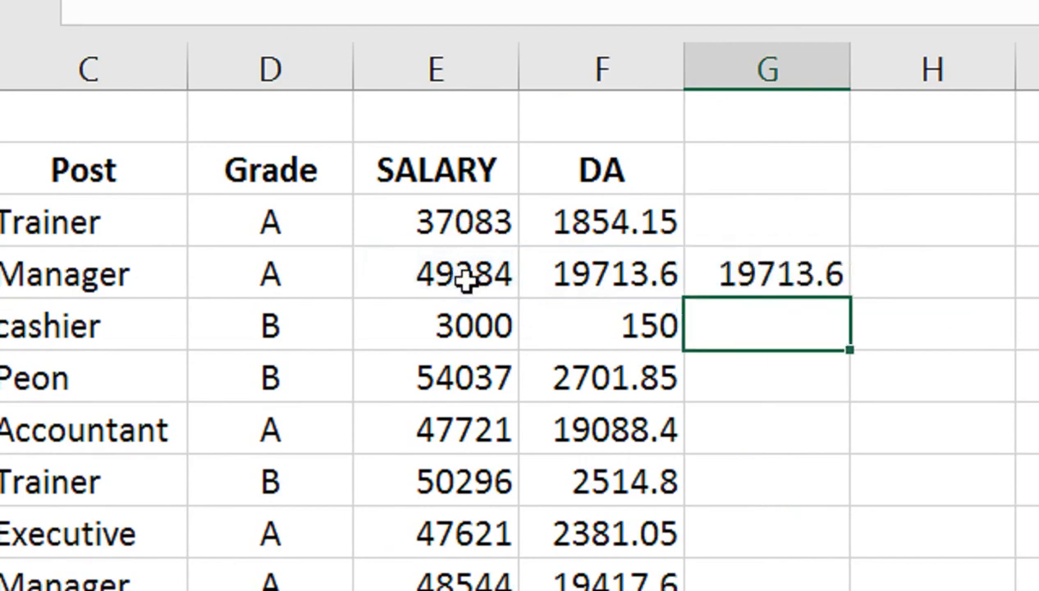
Step: Delete the check formula from G4 and return to the DA formula in F3
click(717, 262)
key(Delete)
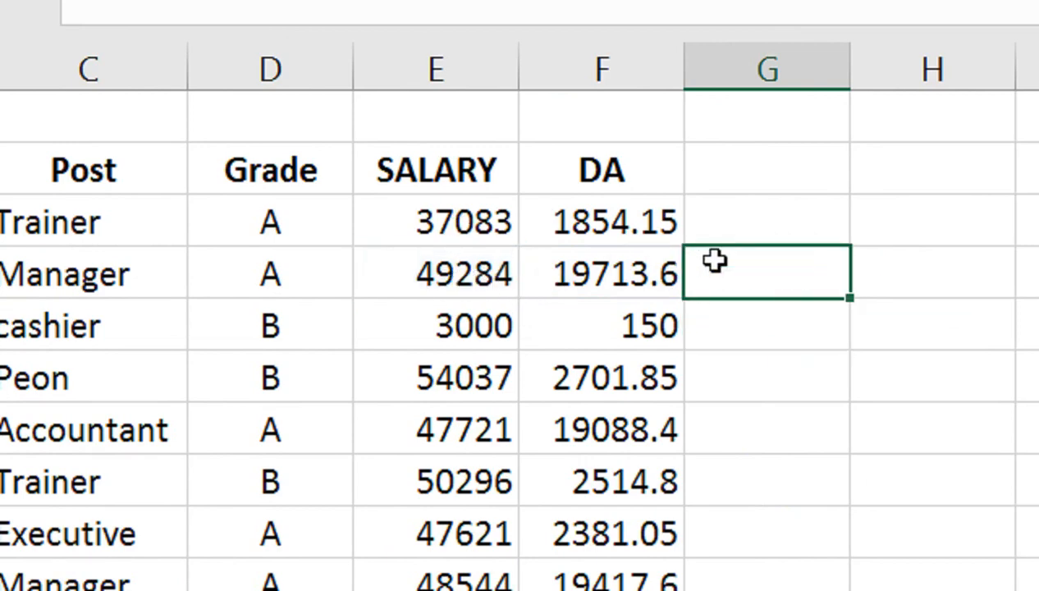
key(Left)
click(607, 222)
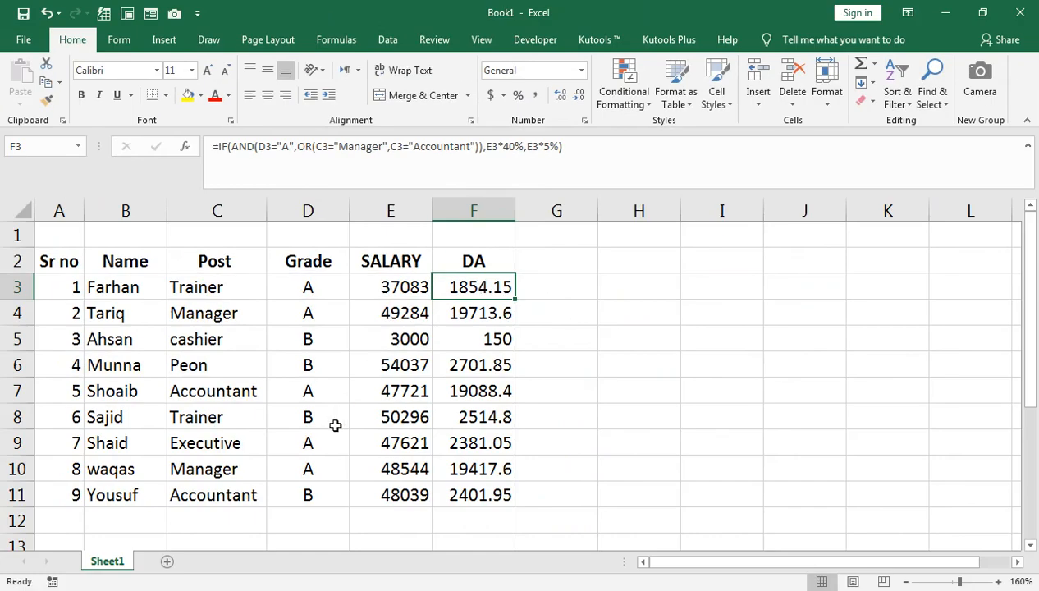
click(316, 517)
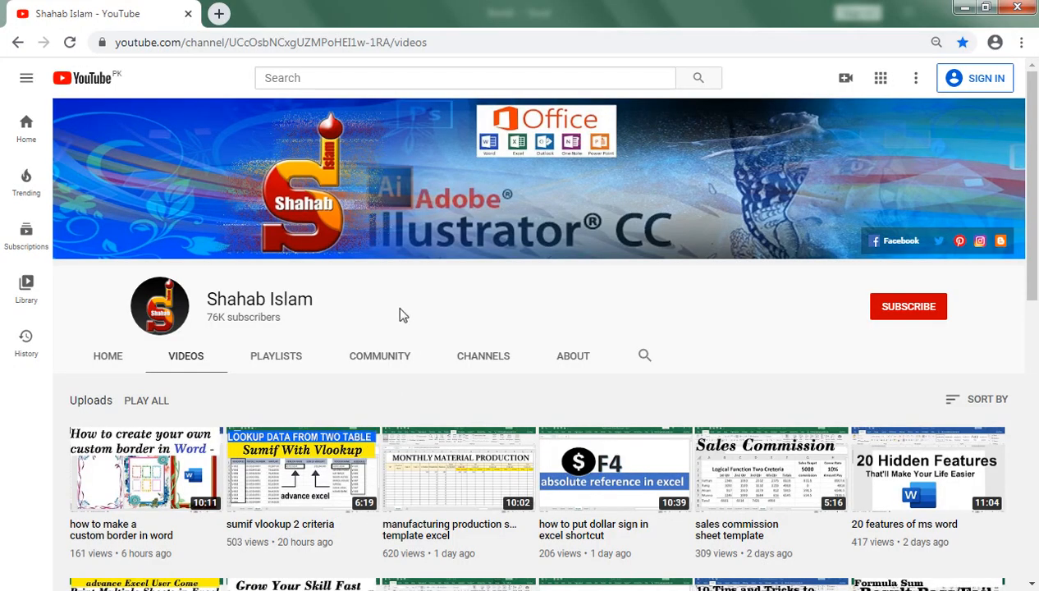